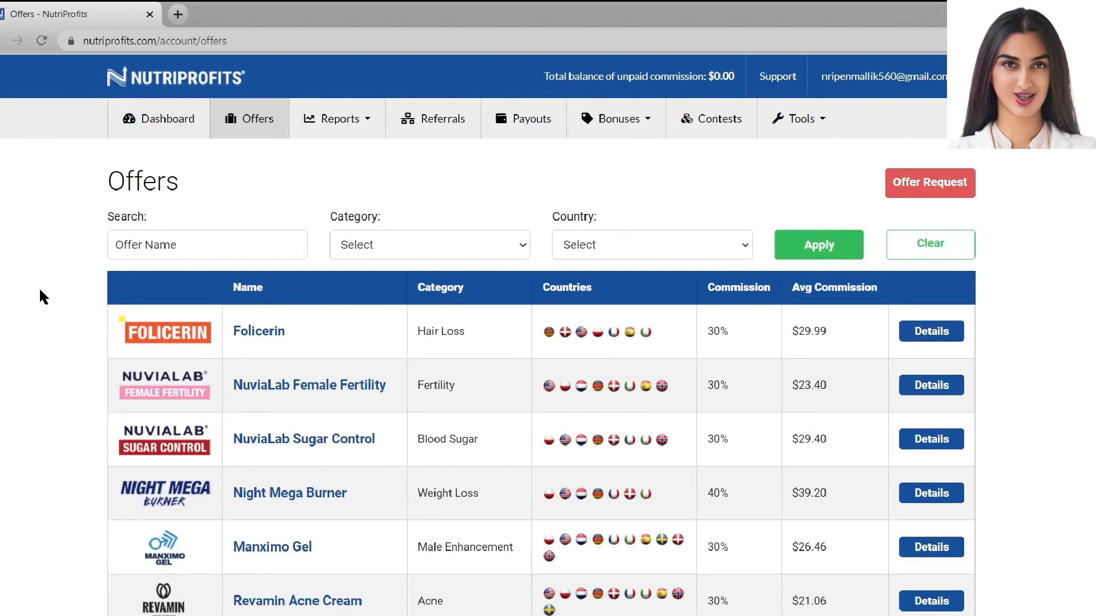
Open the details of the Night Mega Burner offer and examine its commission, conversion rate and affiliate links
{"action": "scroll", "coordinate": [577, 288], "scroll_direction": "down", "scroll_amount": 3}
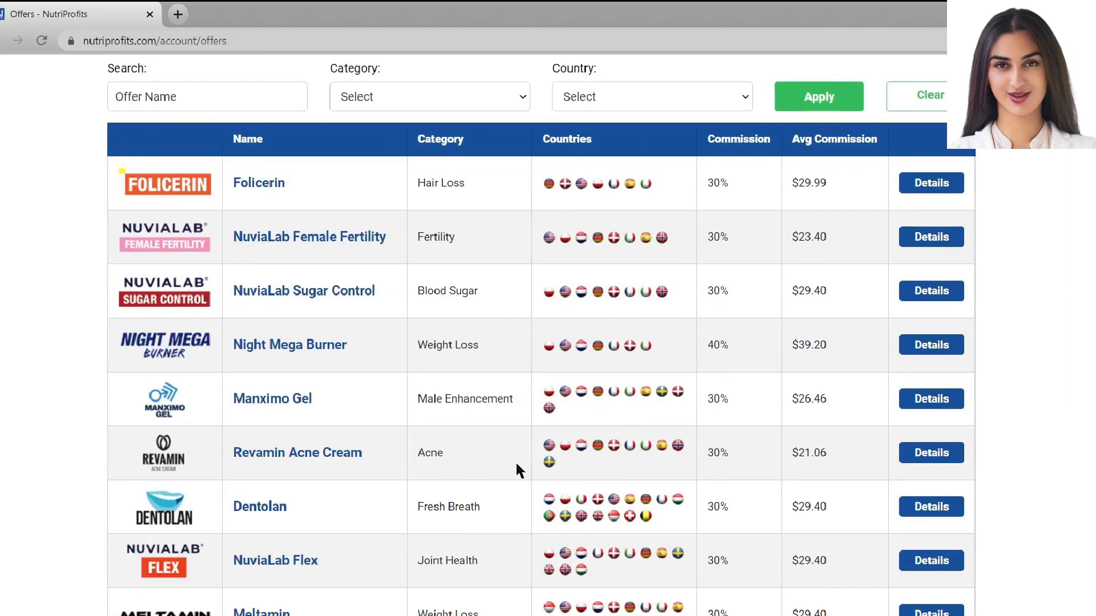
{"action": "left_click", "coordinate": [950, 350]}
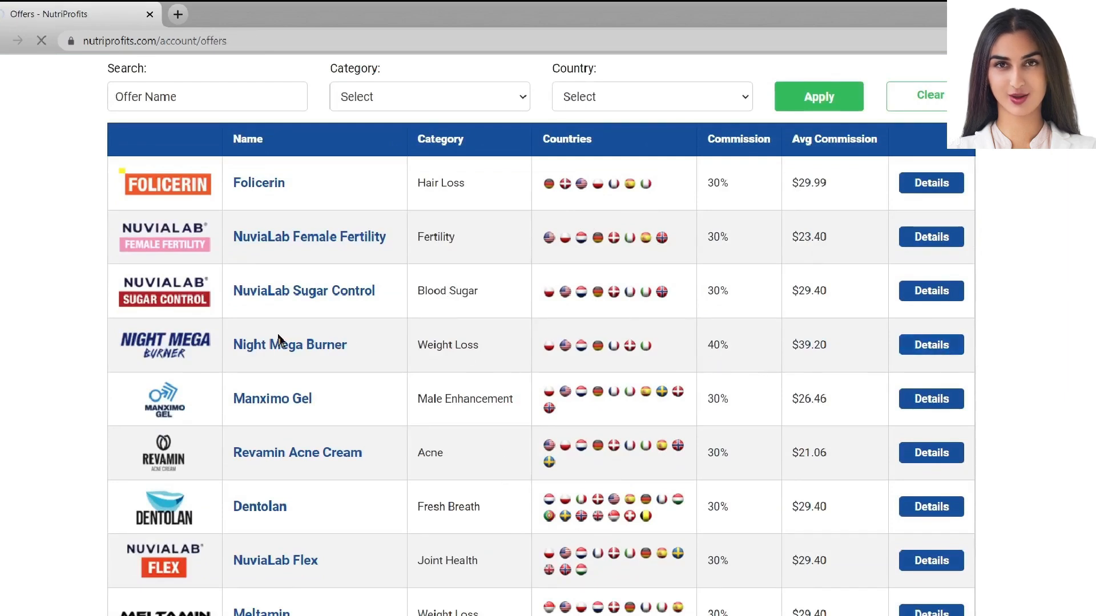
{"action": "scroll", "coordinate": [220, 318], "scroll_direction": "down", "scroll_amount": 2}
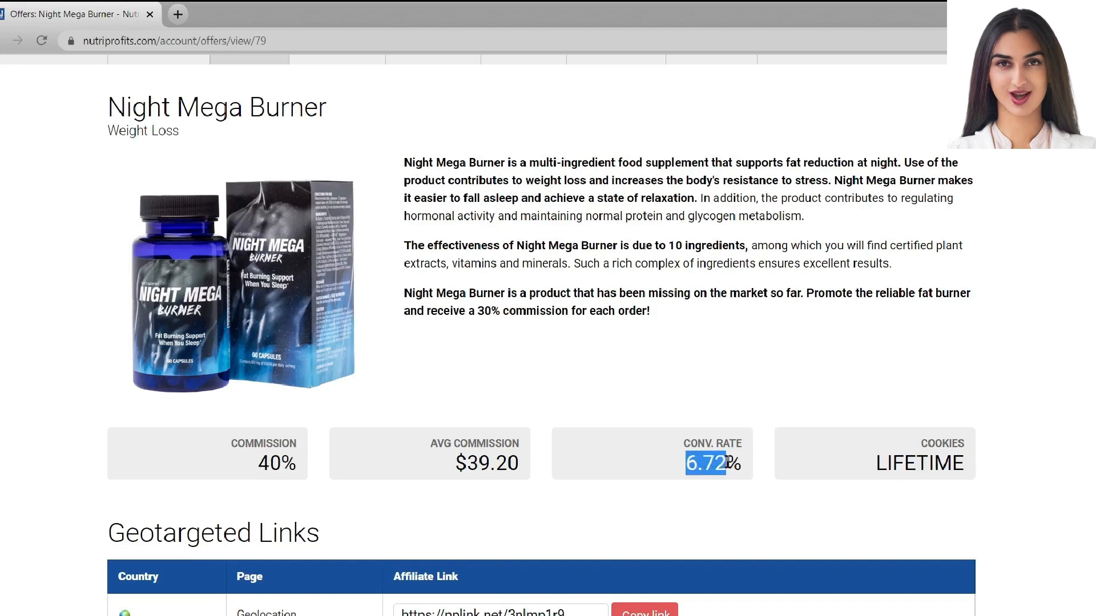
{"action": "left_click", "coordinate": [710, 467]}
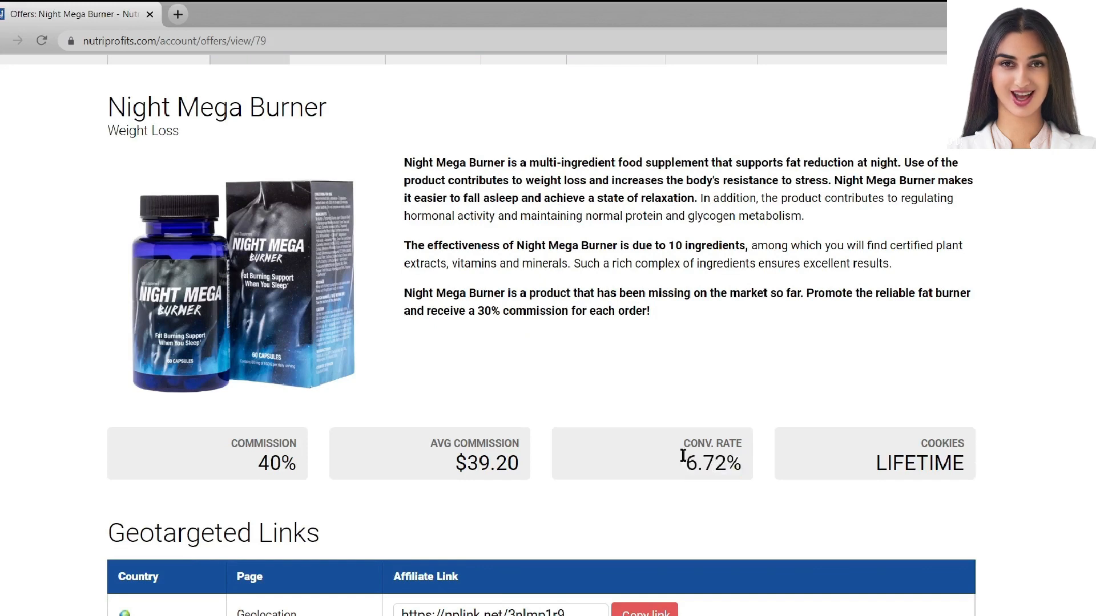
{"action": "scroll", "coordinate": [665, 465], "scroll_direction": "down", "scroll_amount": 8}
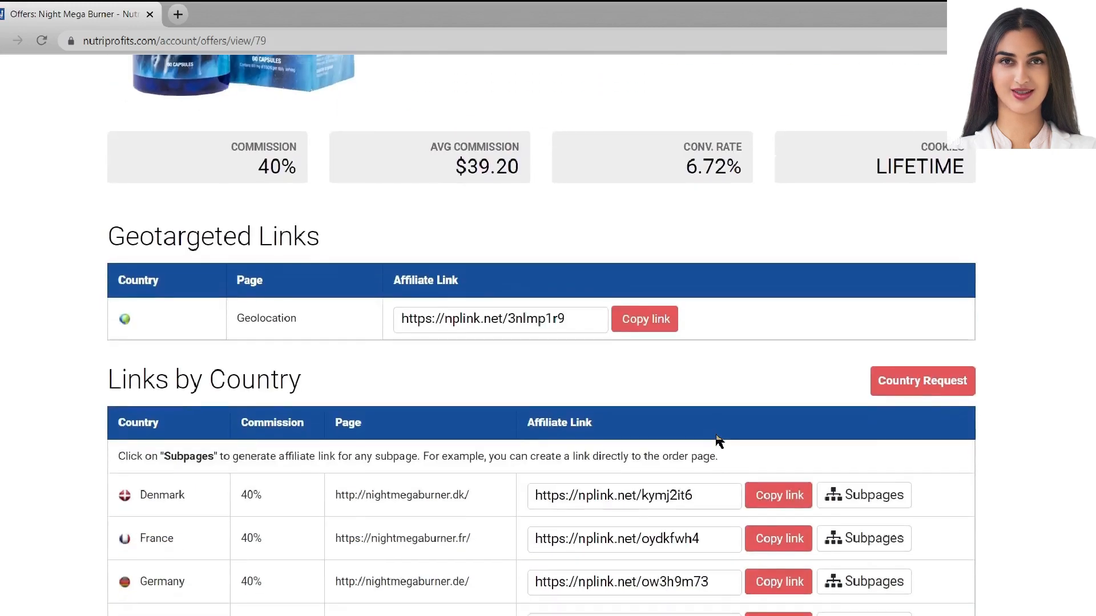
{"action": "scroll", "coordinate": [179, 362], "scroll_direction": "down", "scroll_amount": 1}
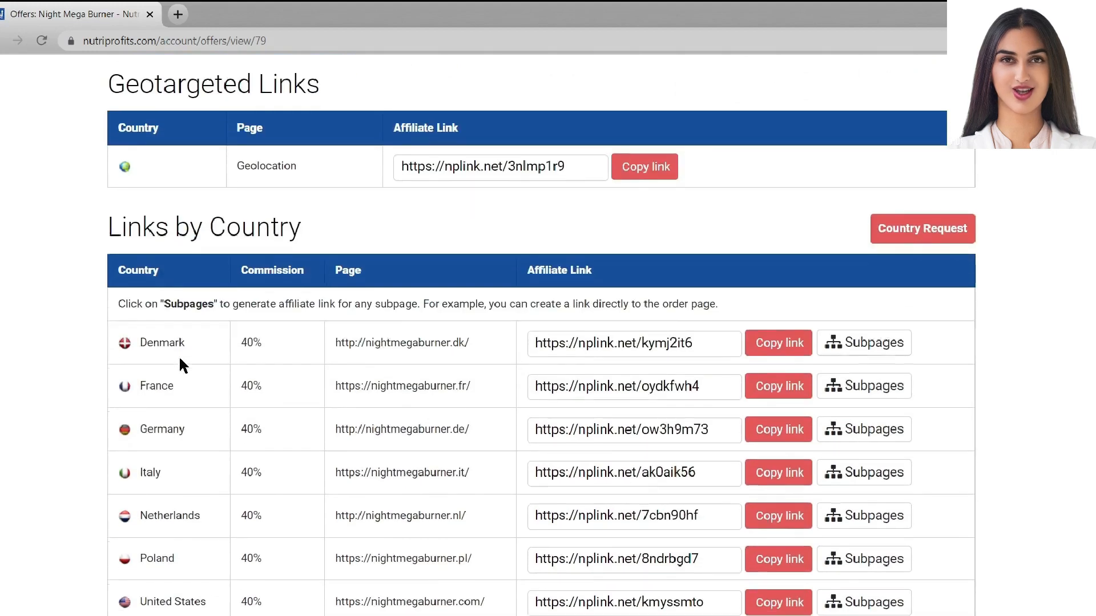
{"action": "scroll", "coordinate": [692, 421], "scroll_direction": "up", "scroll_amount": 4}
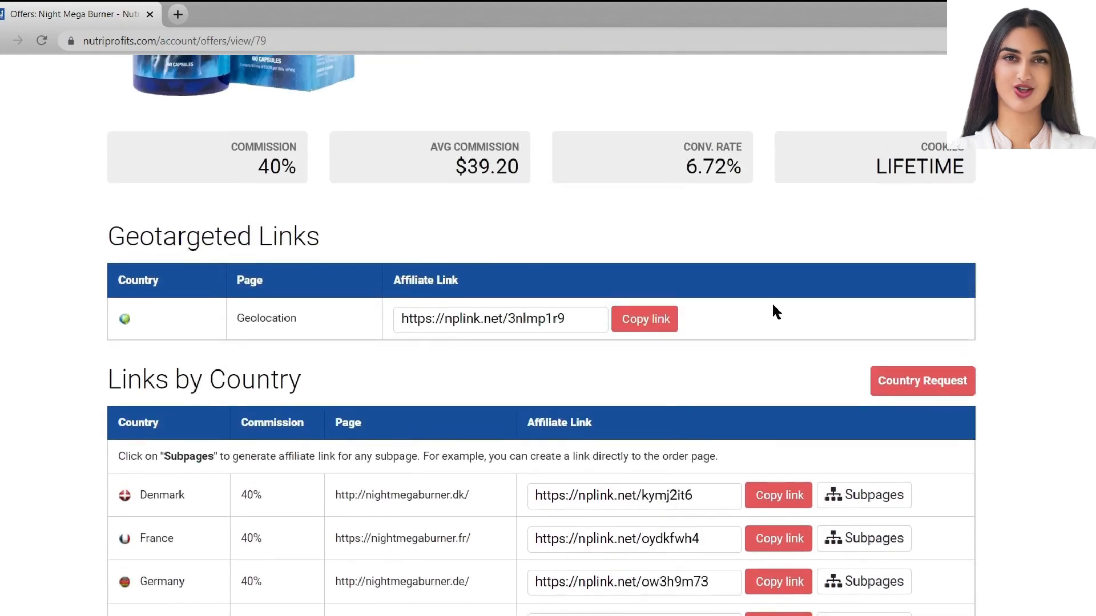
{"action": "scroll", "coordinate": [593, 351], "scroll_direction": "up", "scroll_amount": 4}
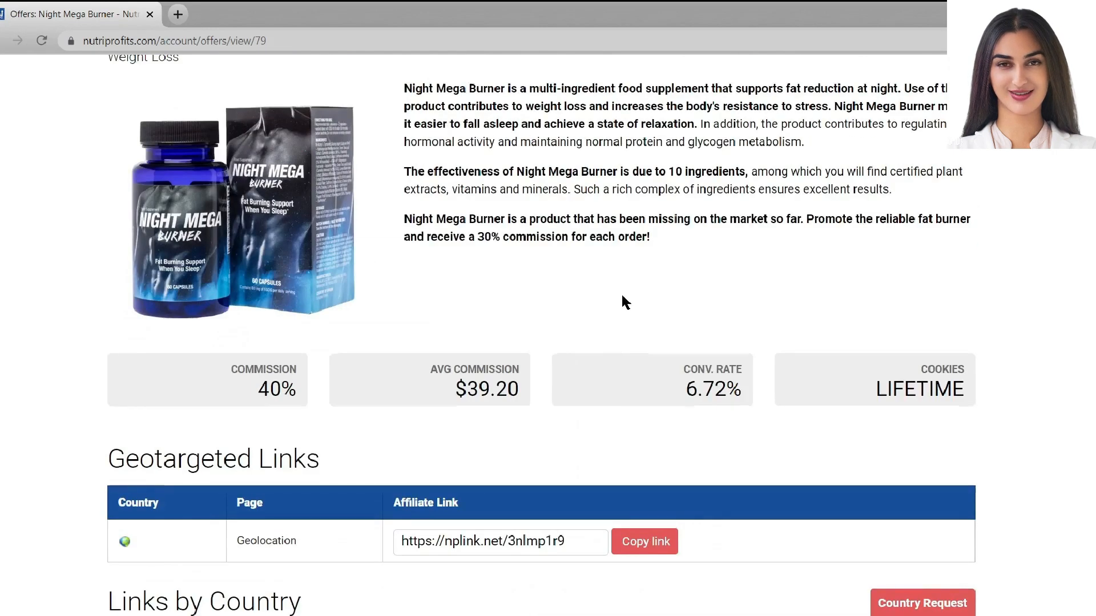
{"action": "scroll", "coordinate": [628, 296], "scroll_direction": "up", "scroll_amount": 3}
Open ChatGPT in a new browser tab and submit the prompt "Write 4 weight loss tips."
{"action": "left_click", "coordinate": [178, 15]}
{"action": "type", "text": "chat"}
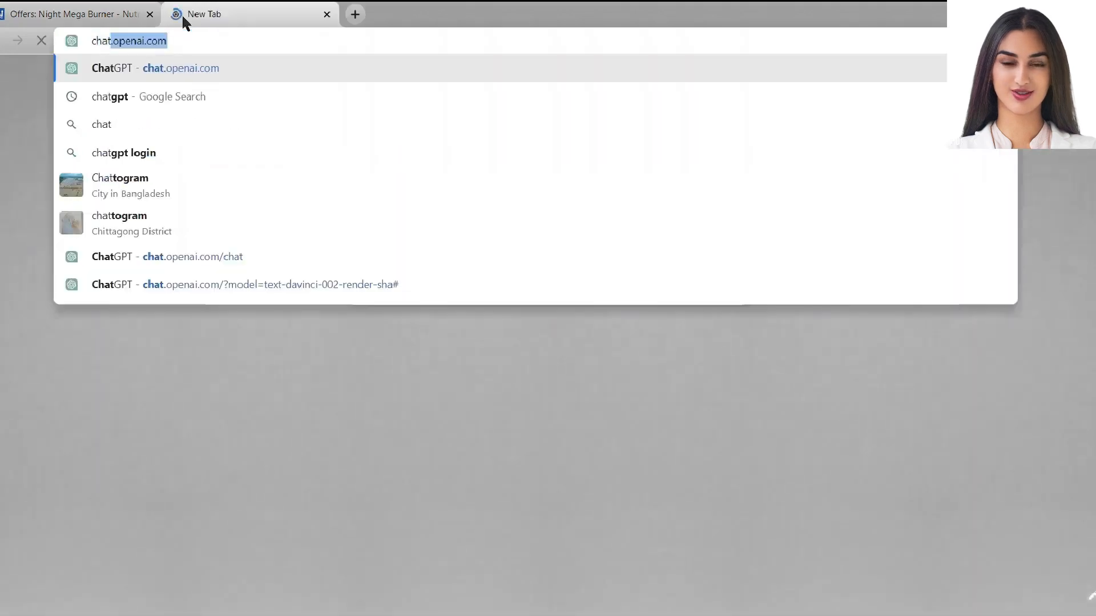
{"action": "key", "text": "Return"}
{"action": "type", "text": "Write 4 weight loss"}
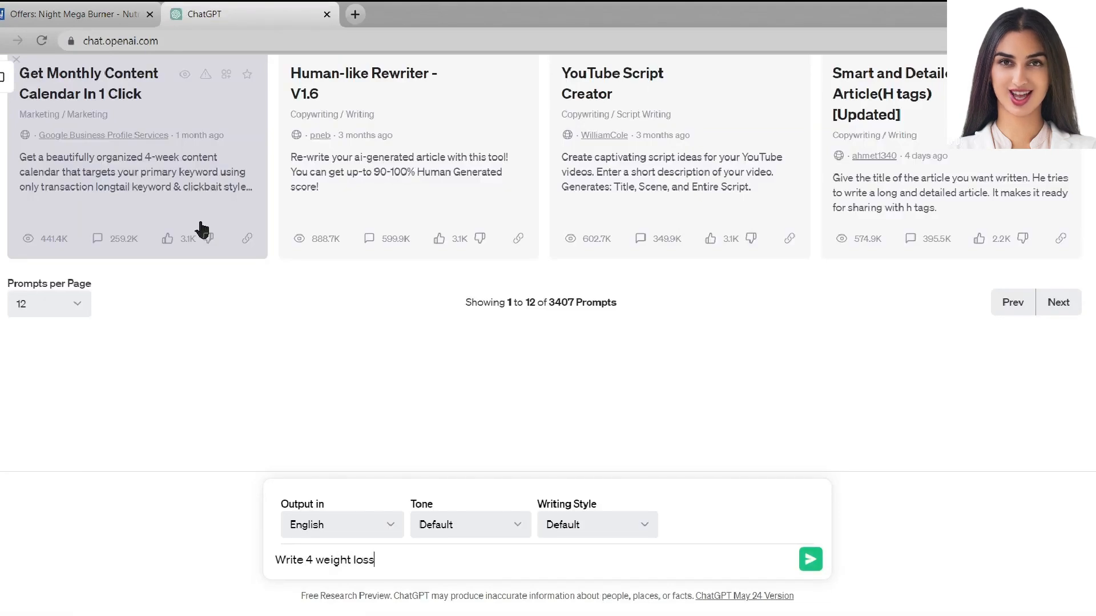
{"action": "type", "text": "tips."}
{"action": "key", "text": "Return"}
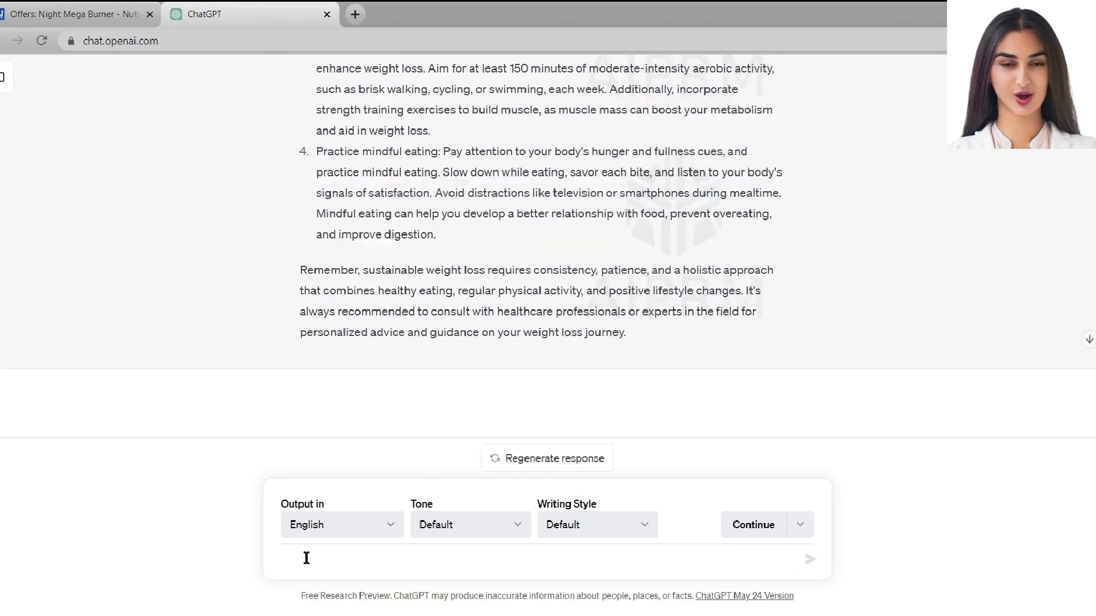
Send the follow-up prompt "Write it in just 200 words." and copy the four numbered tips from the reply
{"action": "type", "text": "Write it in just 200 words"}
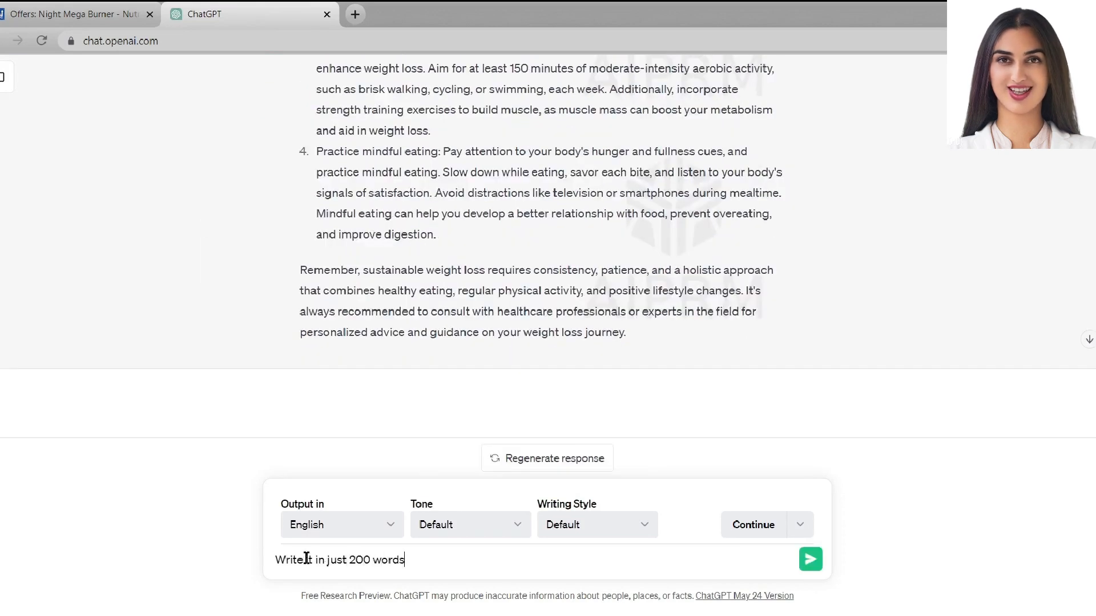
{"action": "type", "text": "."}
{"action": "key", "text": "Return"}
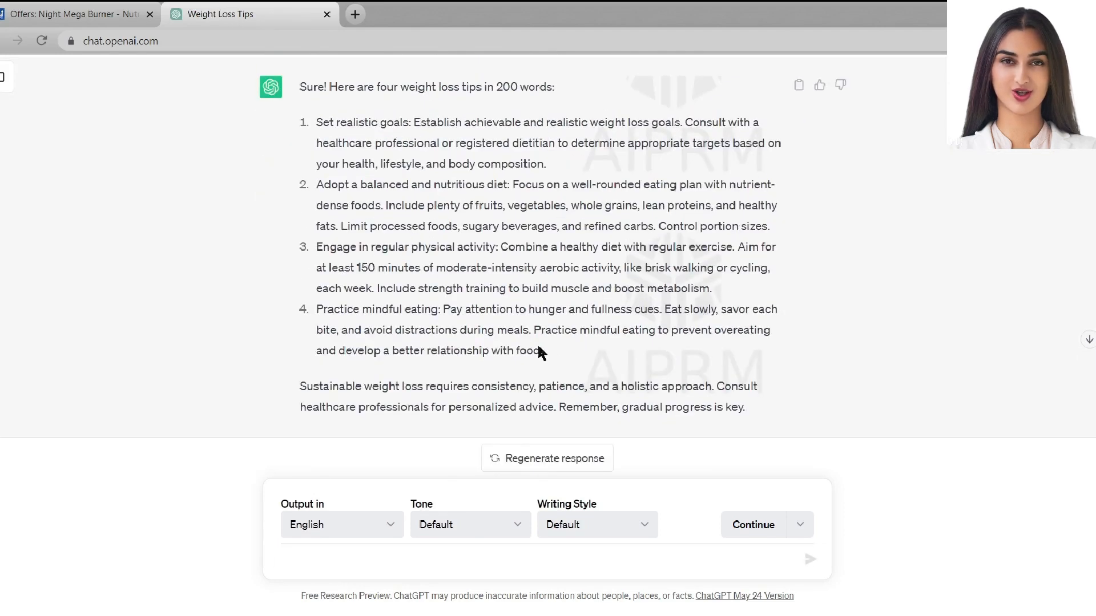
{"action": "left_click_drag", "start_coordinate": [539, 351], "coordinate": [451, 127]}
{"action": "key", "text": "ctrl+c"}
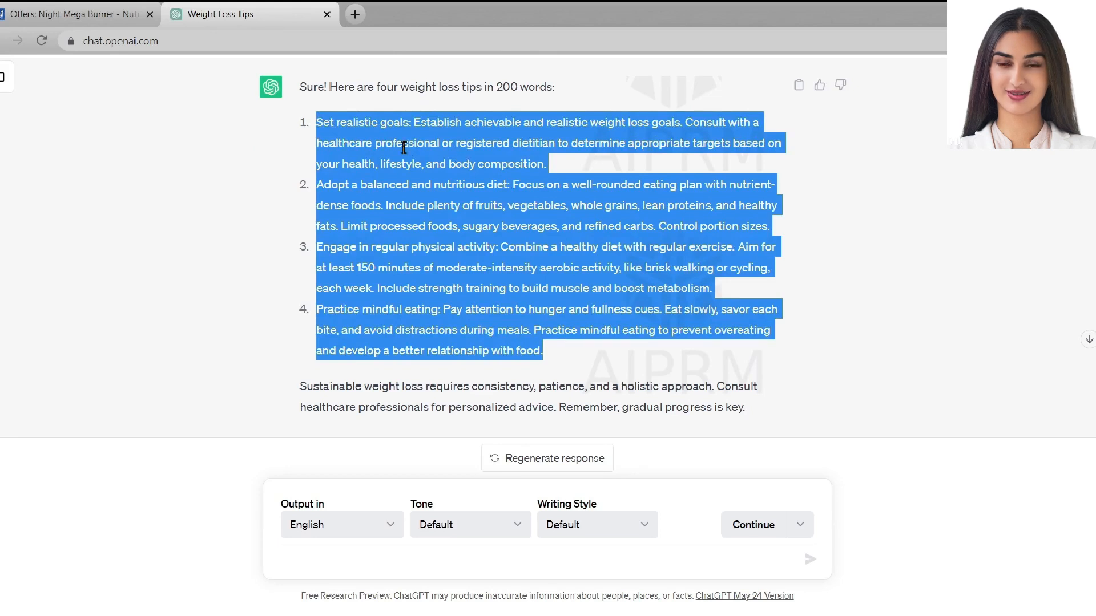
Open pictory.ai in a new browser tab and log in to the account
{"action": "left_click", "coordinate": [351, 20]}
{"action": "type", "text": "pictory.ai"}
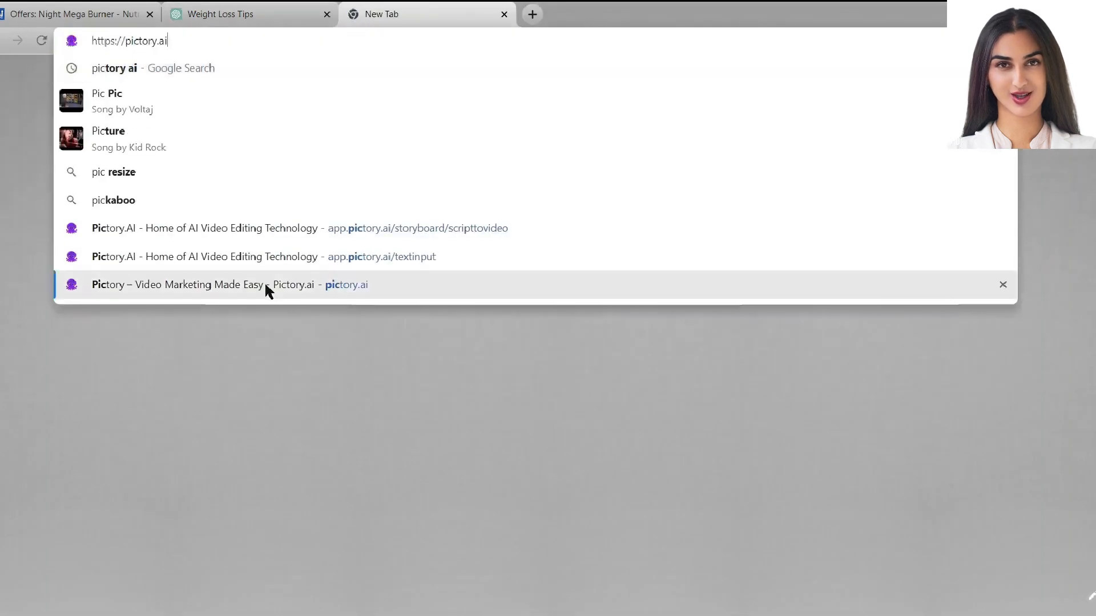
{"action": "left_click", "coordinate": [264, 282]}
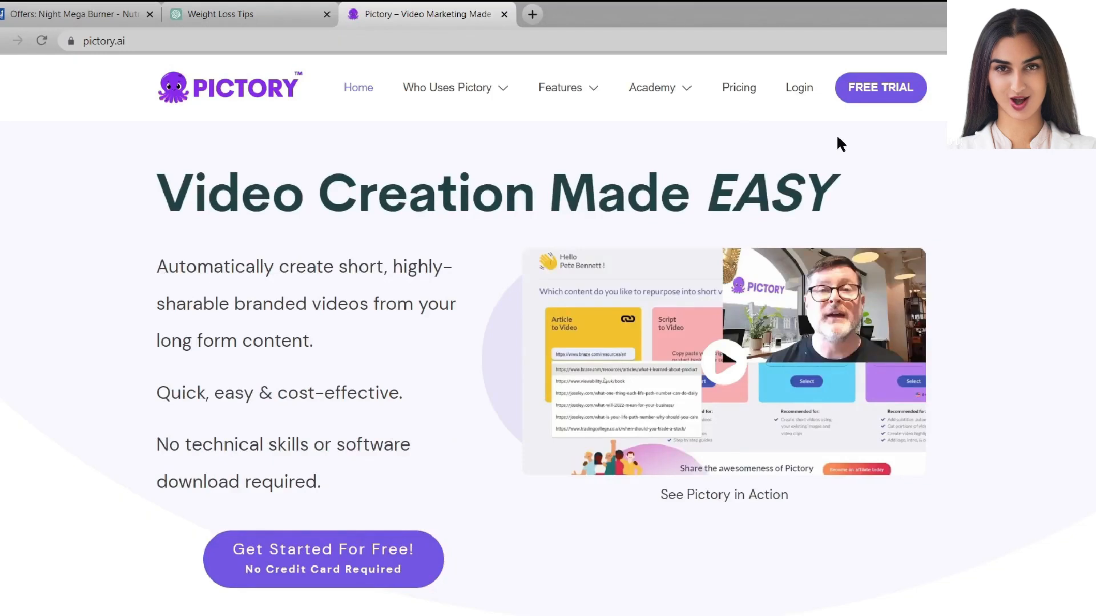
{"action": "left_click", "coordinate": [703, 570]}
{"action": "left_click", "coordinate": [797, 88]}
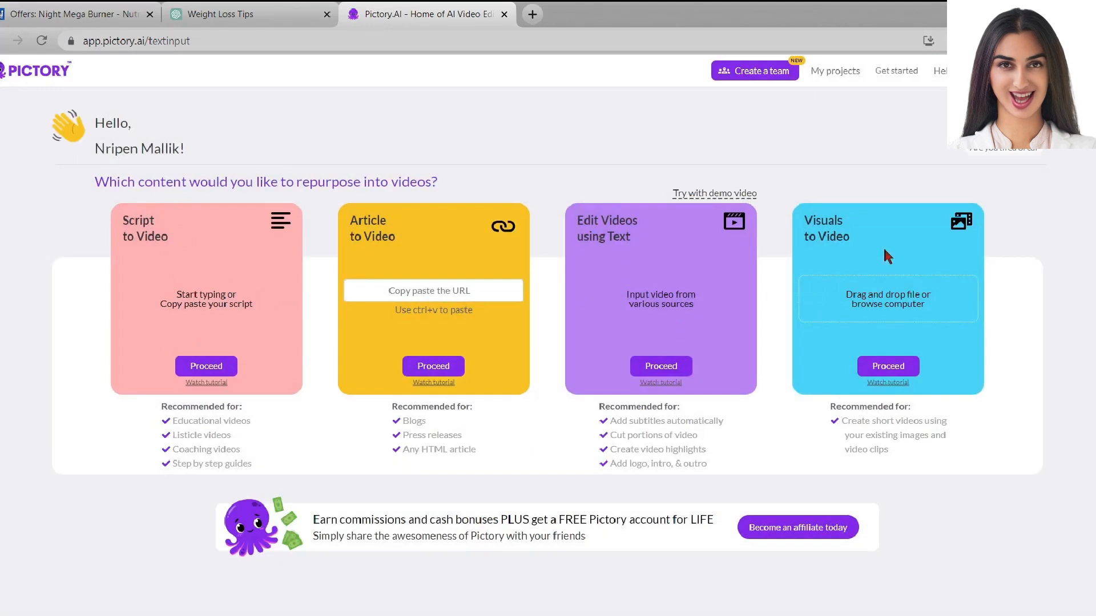
Start a Script to Video project and paste the copied weight loss tips into the script editor
{"action": "left_click", "coordinate": [214, 367]}
{"action": "left_click", "coordinate": [348, 294]}
{"action": "key", "text": "ctrl+v"}
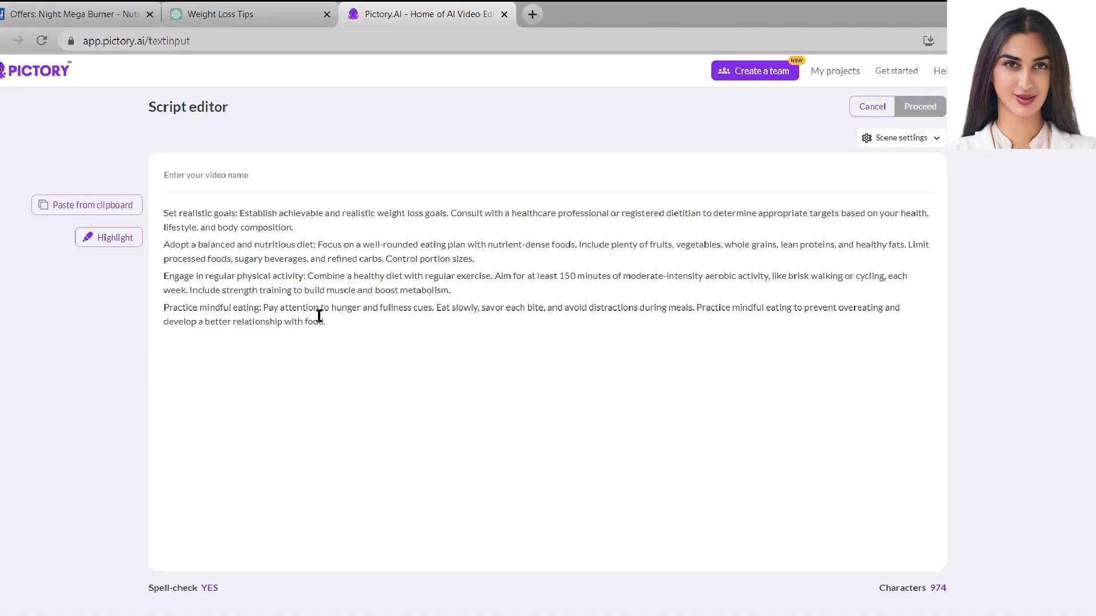
Break each of the four tips after its colon so that every heading stands on its own line
{"action": "key", "text": "BackSpace"}
{"action": "key", "text": "Return"}
{"action": "left_click", "coordinate": [318, 261]}
{"action": "key", "text": "BackSpace"}
{"action": "key", "text": "Return"}
{"action": "left_click", "coordinate": [318, 310]}
{"action": "key", "text": "BackSpace"}
{"action": "key", "text": "Return"}
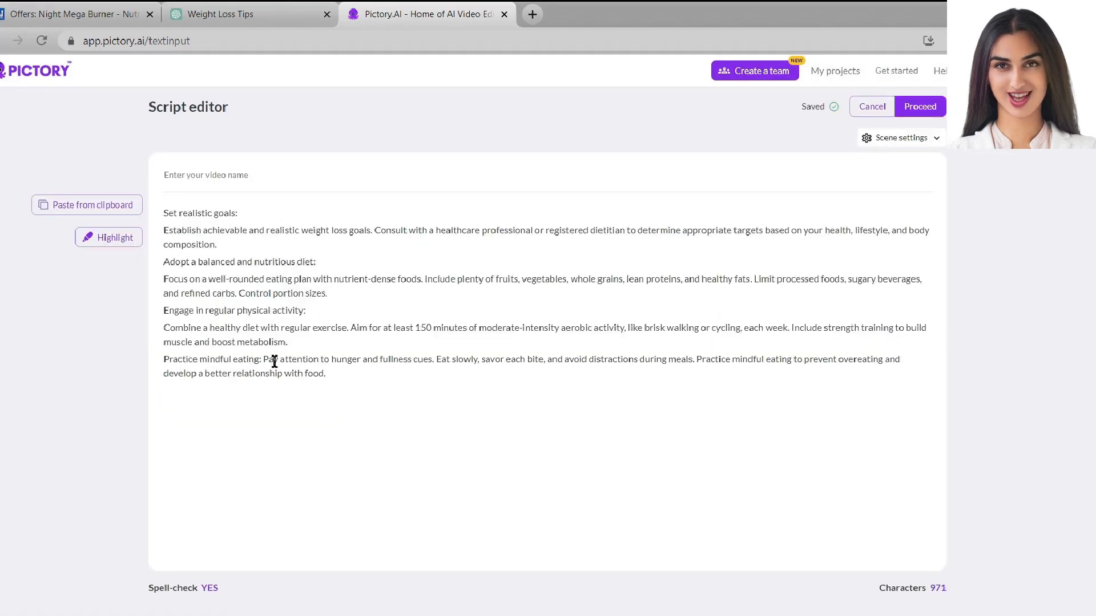
{"action": "left_click", "coordinate": [262, 367]}
{"action": "key", "text": "BackSpace"}
{"action": "key", "text": "Return"}
Add two opening lines above the tips: "Do you suffering from over overweight?" and "Here is some tips to lose your weight in just 7 days."
{"action": "left_click", "coordinate": [165, 215]}
{"action": "key", "text": "Return"}
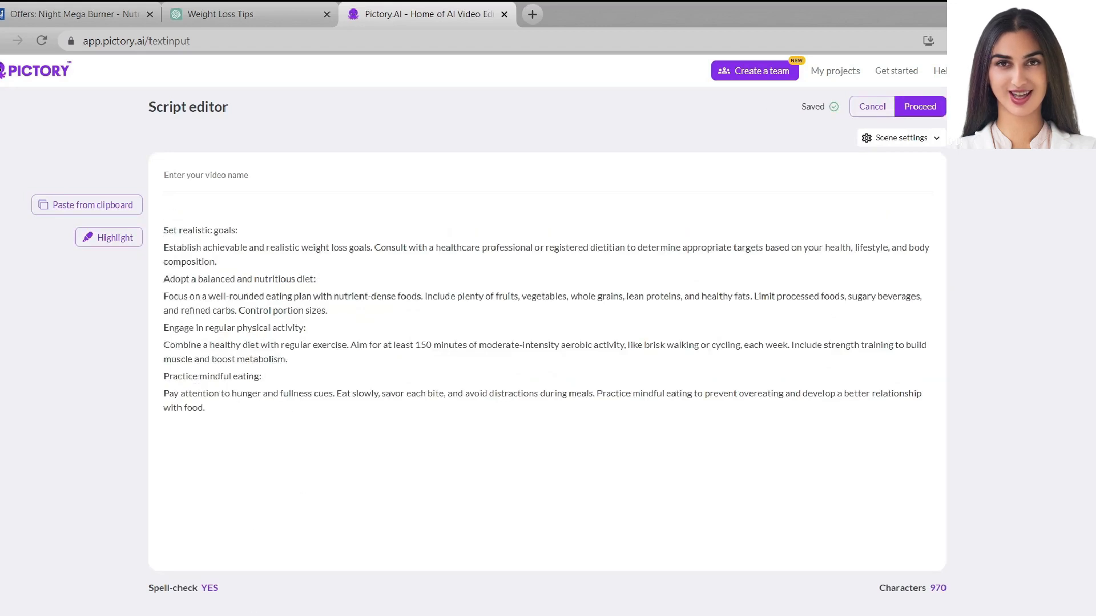
{"action": "type", "text": "Do you suffering from over overweight? Here is some tips to lose your weight in just 7 days."}
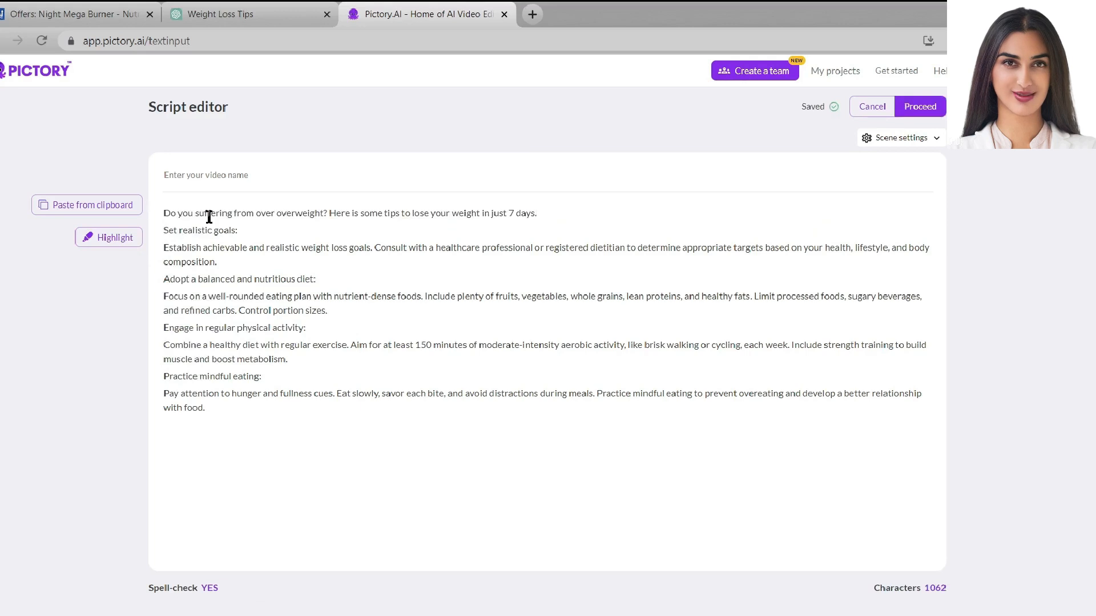
{"action": "key", "text": "Return"}
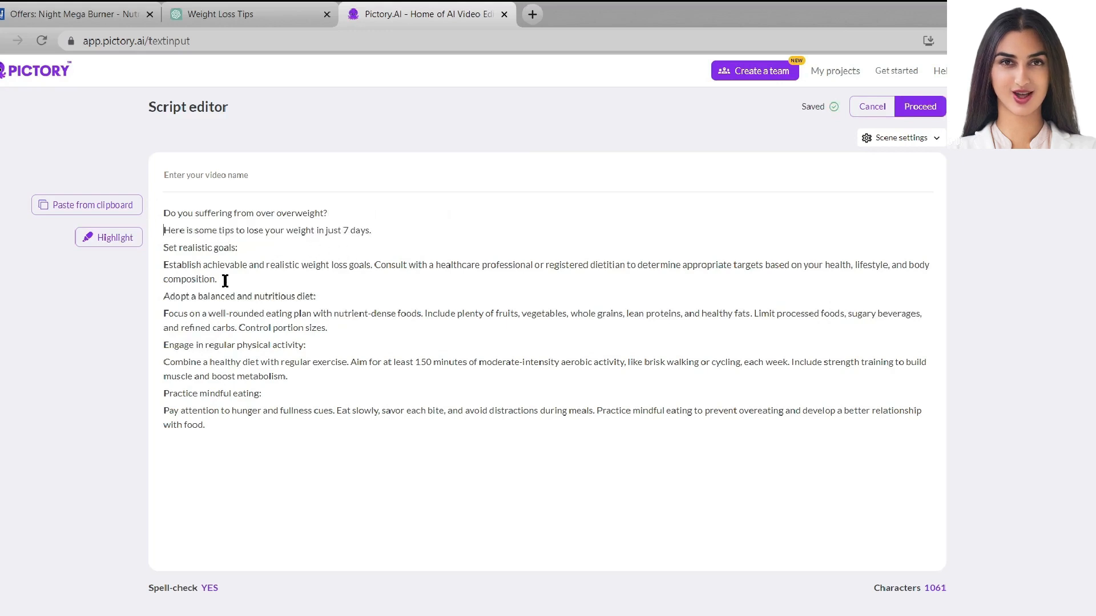
Below the balanced diet tip, add the heading "Take supplement:" and the line "You can take supplement for quick result."
{"action": "left_click", "coordinate": [349, 332]}
{"action": "key", "text": "Return"}
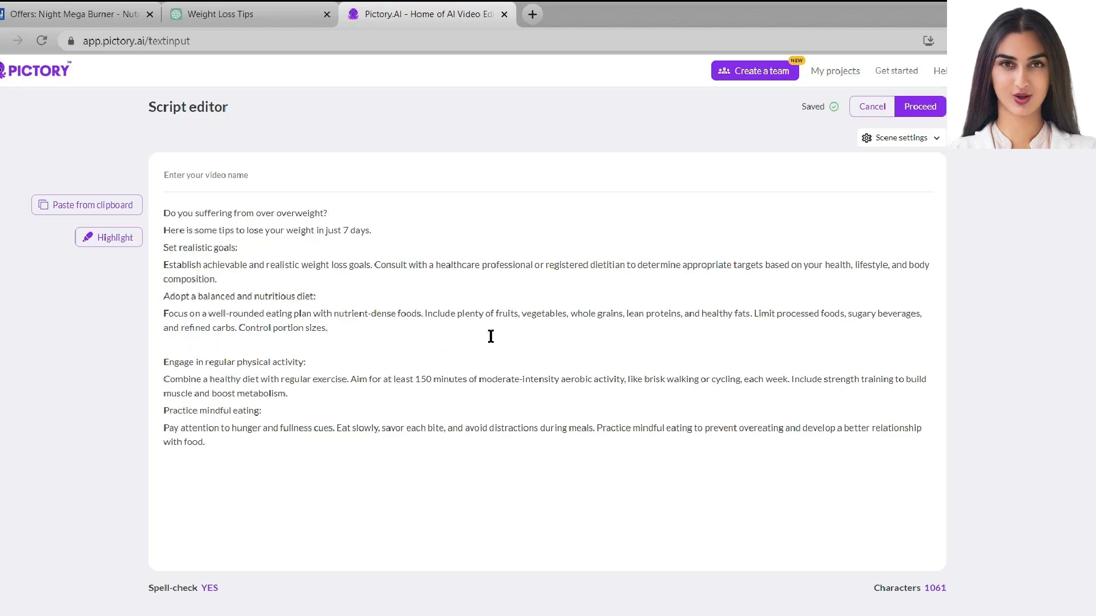
{"action": "left_click", "coordinate": [81, 4]}
{"action": "left_click", "coordinate": [430, 16]}
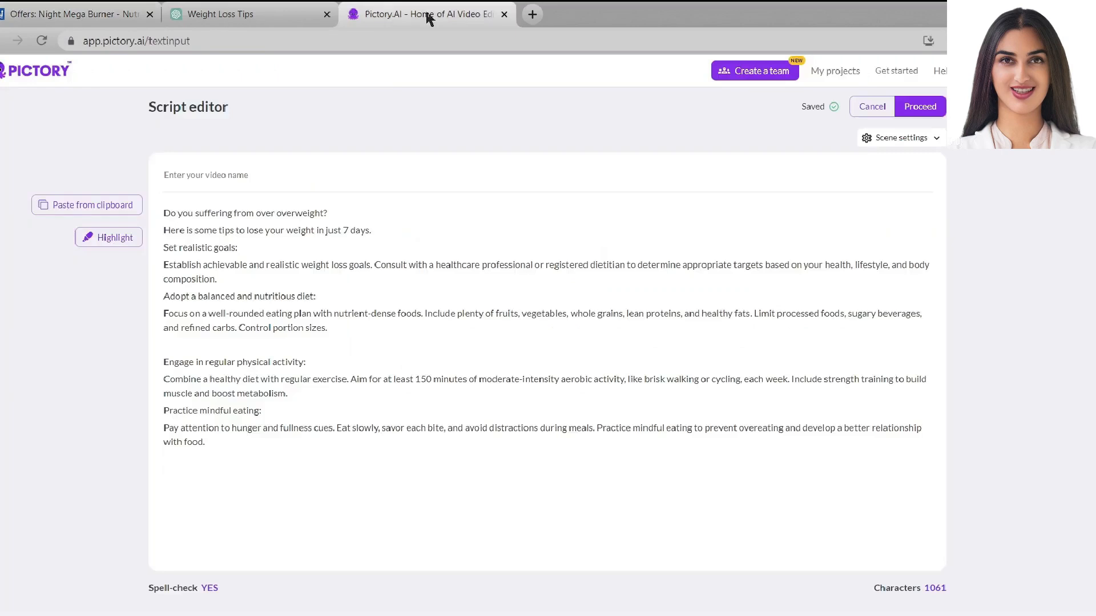
{"action": "type", "text": "Take su"}
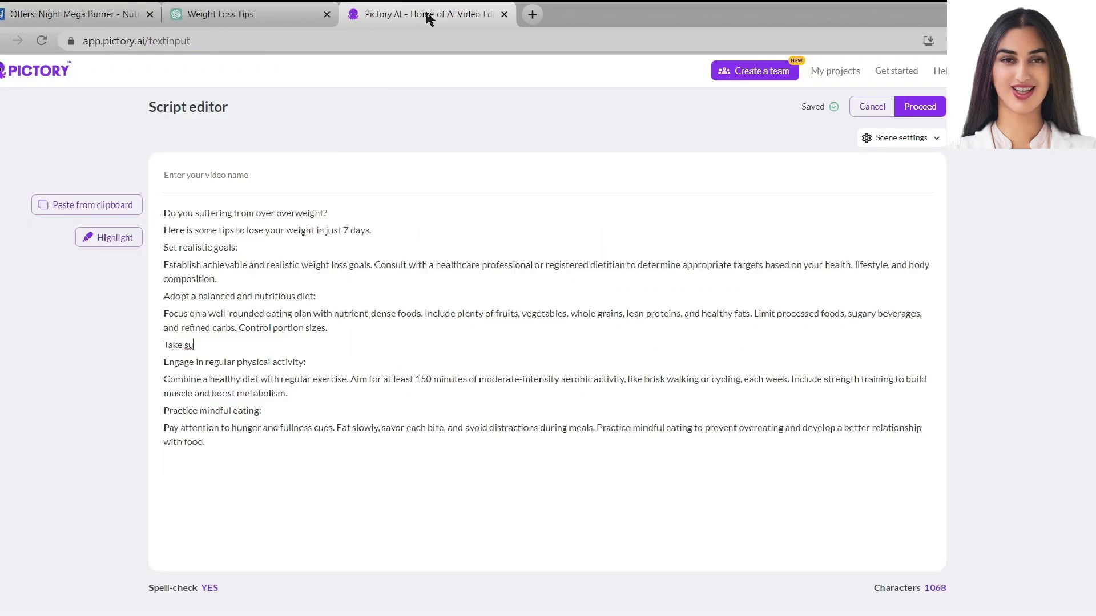
{"action": "type", "text": "pplement:"}
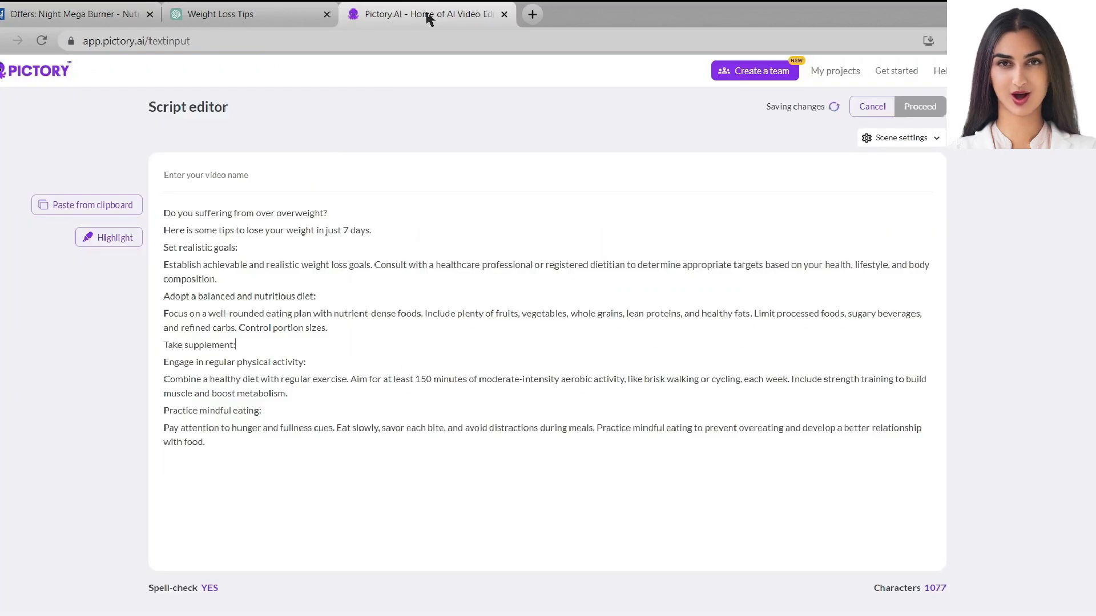
{"action": "key", "text": "Return"}
{"action": "type", "text": "You can take"}
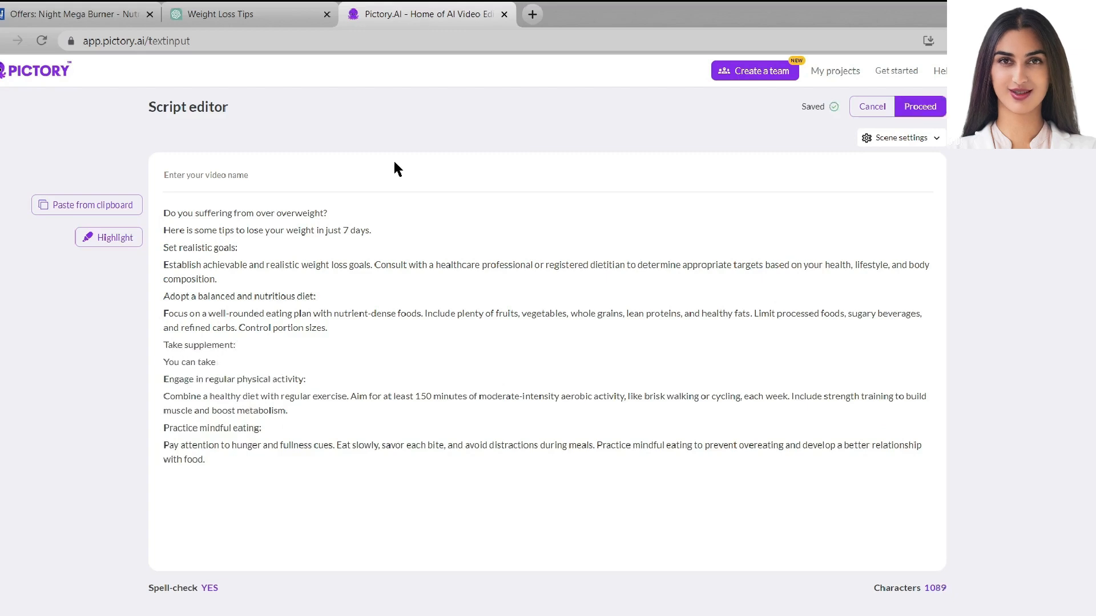
{"action": "type", "text": " supplement for quick result."}
Copy the first two sentences of the Night Mega Burner offer description and paste them at the end of the supplement line
{"action": "left_click", "coordinate": [123, 13]}
{"action": "left_click_drag", "start_coordinate": [405, 237], "coordinate": [831, 255]}
{"action": "key", "text": "ctrl+c"}
{"action": "left_click", "coordinate": [428, 14]}
{"action": "key", "text": "ctrl+v"}
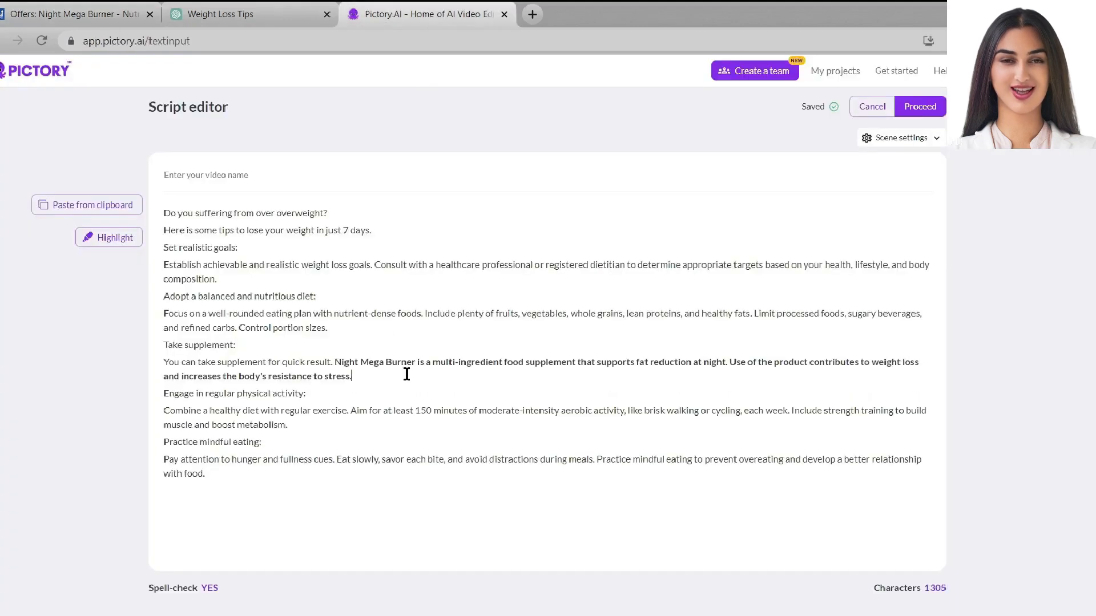
{"action": "left_click", "coordinate": [242, 477]}
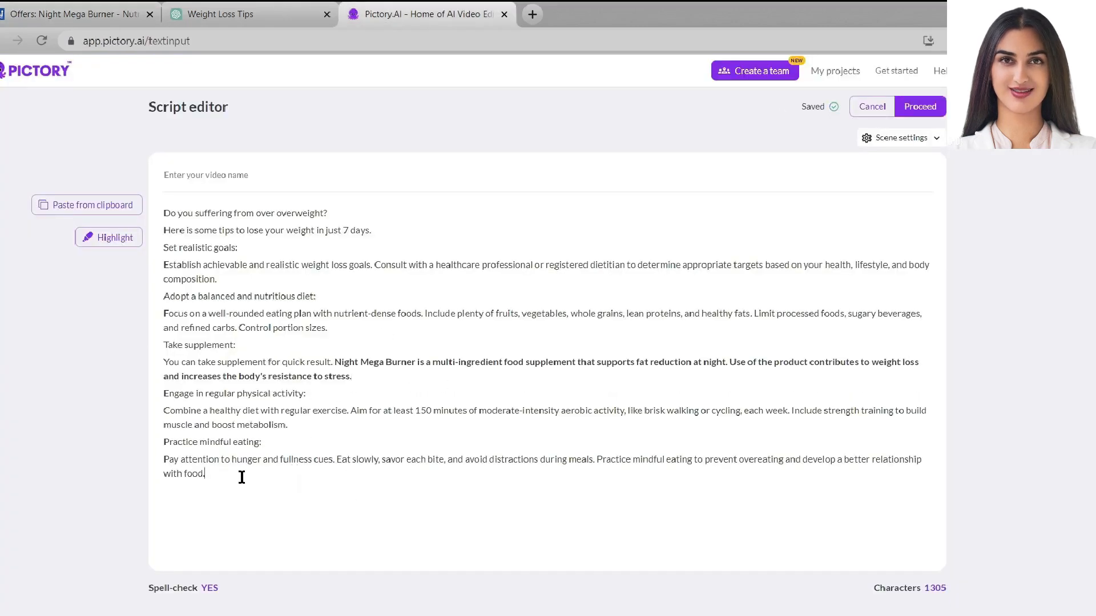
Proceed from the finished script to the template choice and apply the Lemon template in 16:9 aspect ratio
{"action": "left_click", "coordinate": [920, 106]}
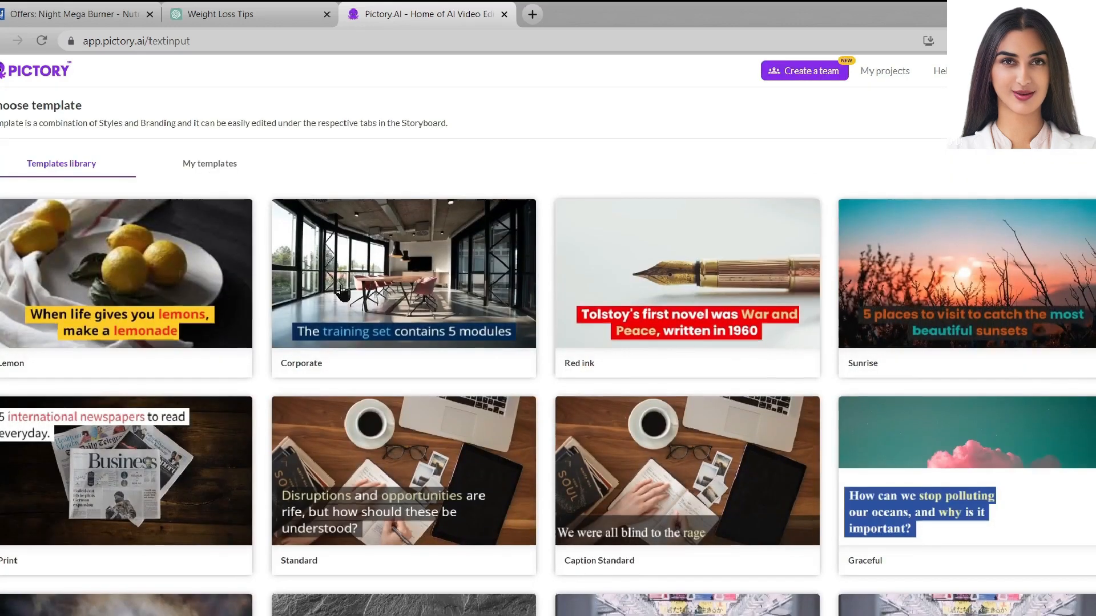
{"action": "scroll", "coordinate": [327, 287], "scroll_direction": "down", "scroll_amount": 3}
{"action": "scroll", "coordinate": [327, 287], "scroll_direction": "up", "scroll_amount": 3}
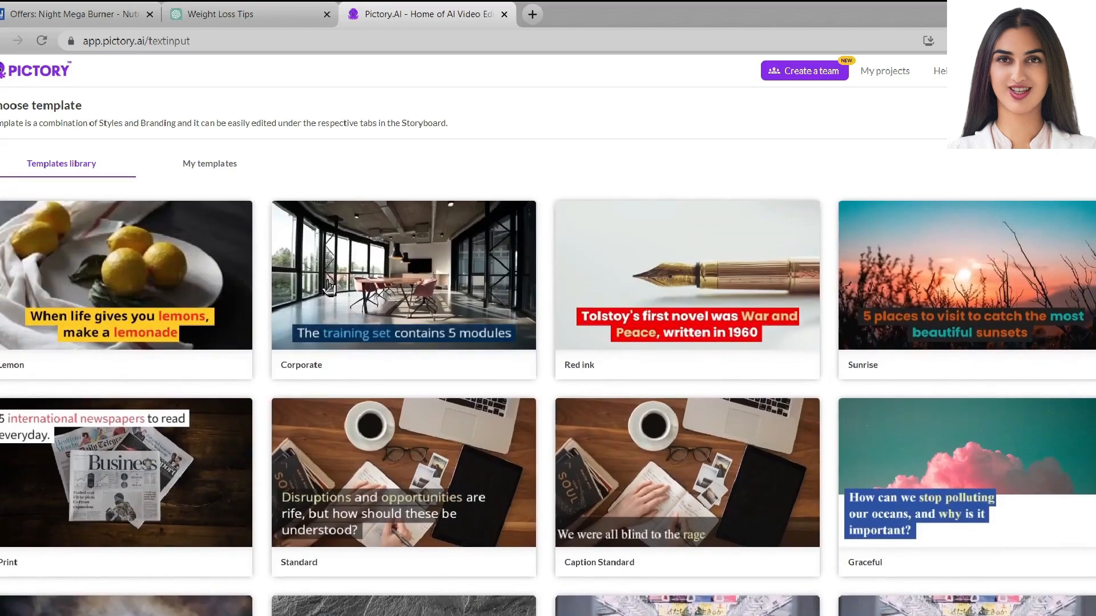
{"action": "left_click", "coordinate": [147, 289]}
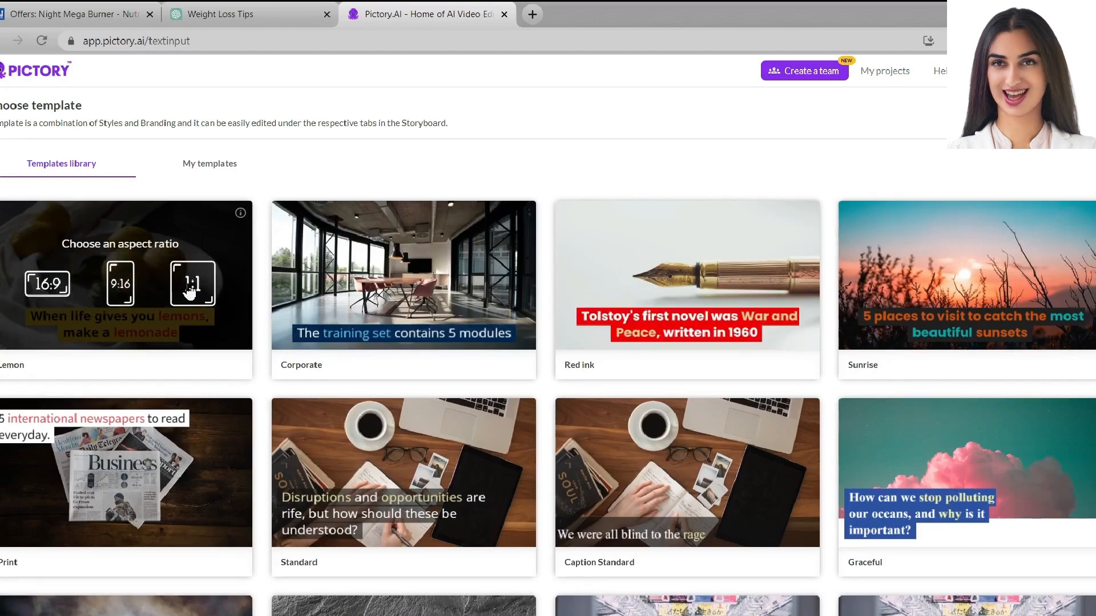
{"action": "left_click", "coordinate": [39, 285]}
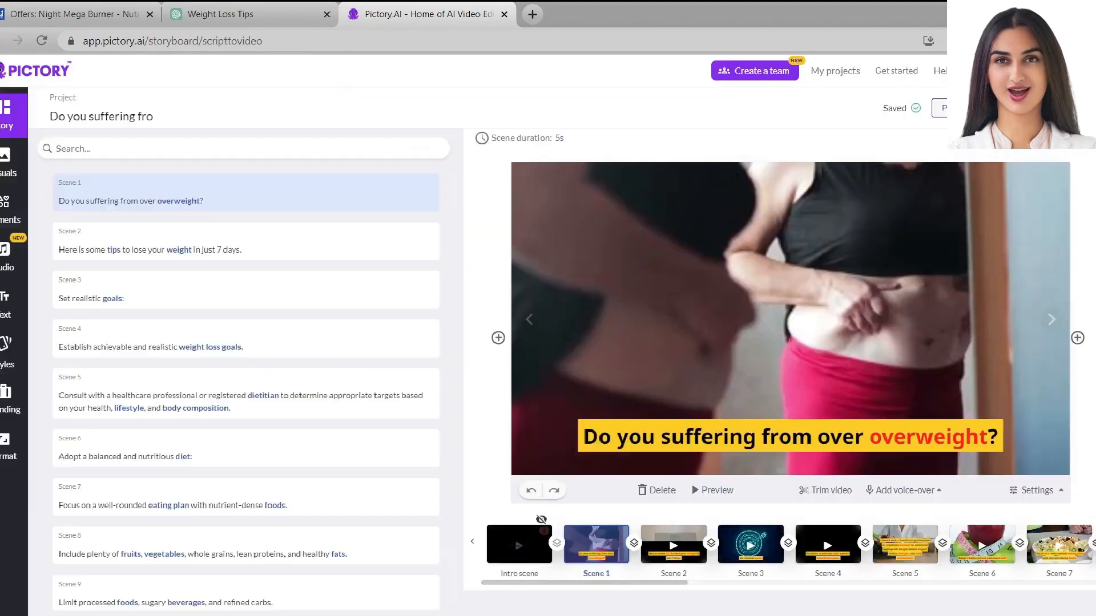
Look through the storyboard's scene list and preview scenes 2 to 5 one after another
{"action": "scroll", "coordinate": [276, 279], "scroll_direction": "down", "scroll_amount": 5}
{"action": "scroll", "coordinate": [215, 298], "scroll_direction": "up", "scroll_amount": 5}
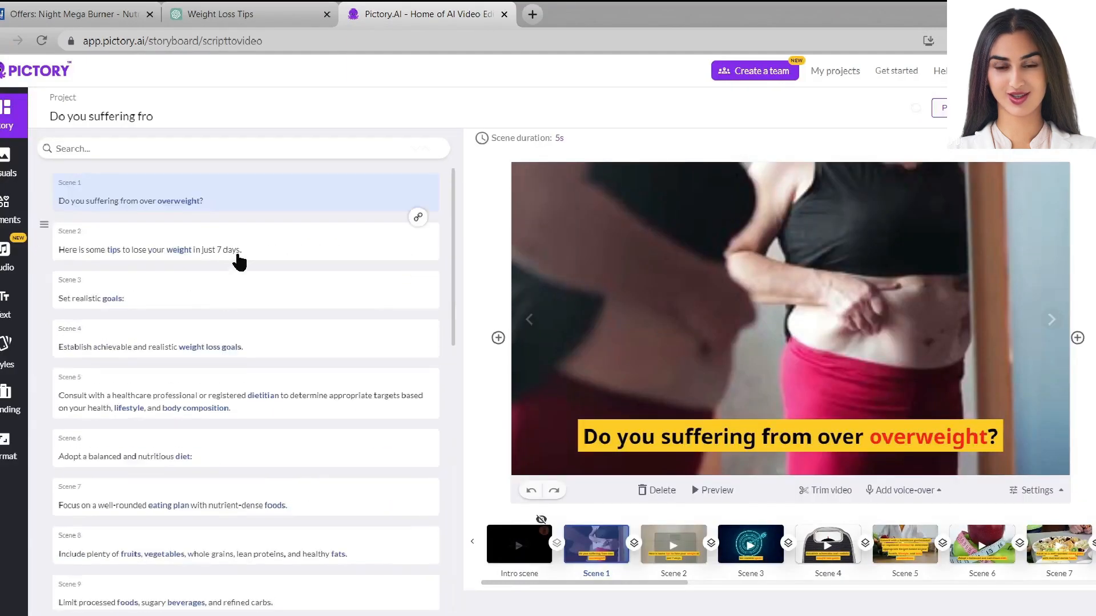
{"action": "left_click", "coordinate": [236, 256]}
{"action": "left_click", "coordinate": [304, 303]}
{"action": "left_click", "coordinate": [291, 343]}
{"action": "scroll", "coordinate": [291, 341], "scroll_direction": "down", "scroll_amount": 1}
{"action": "left_click", "coordinate": [291, 334]}
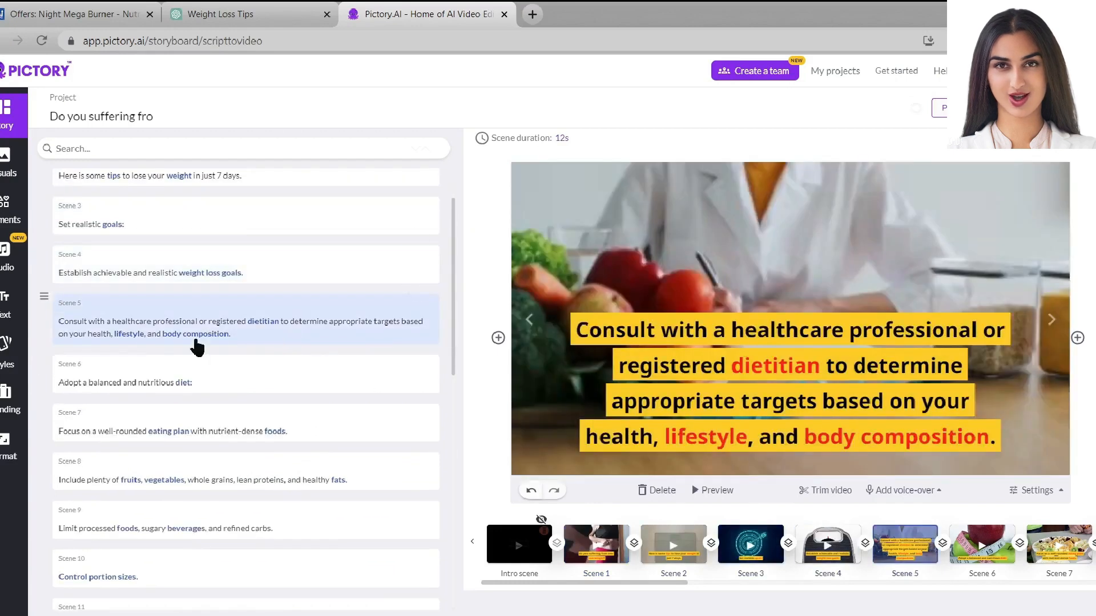
Look through scenes 6 to 12 of the storyboard one after another to check their visuals
{"action": "left_click", "coordinate": [245, 375]}
{"action": "scroll", "coordinate": [257, 368], "scroll_direction": "down", "scroll_amount": 1}
{"action": "left_click", "coordinate": [291, 357]}
{"action": "scroll", "coordinate": [313, 358], "scroll_direction": "down", "scroll_amount": 1}
{"action": "left_click", "coordinate": [331, 331]}
{"action": "scroll", "coordinate": [379, 368], "scroll_direction": "down", "scroll_amount": 1}
{"action": "left_click", "coordinate": [388, 308]}
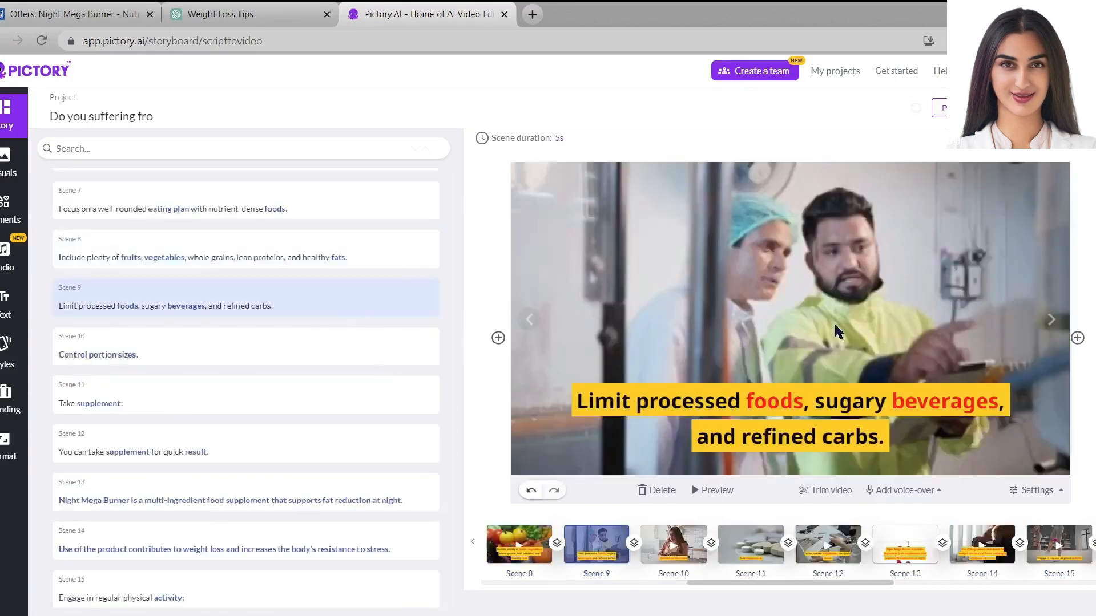
{"action": "left_click", "coordinate": [309, 352]}
{"action": "left_click", "coordinate": [309, 402]}
{"action": "left_click", "coordinate": [303, 451]}
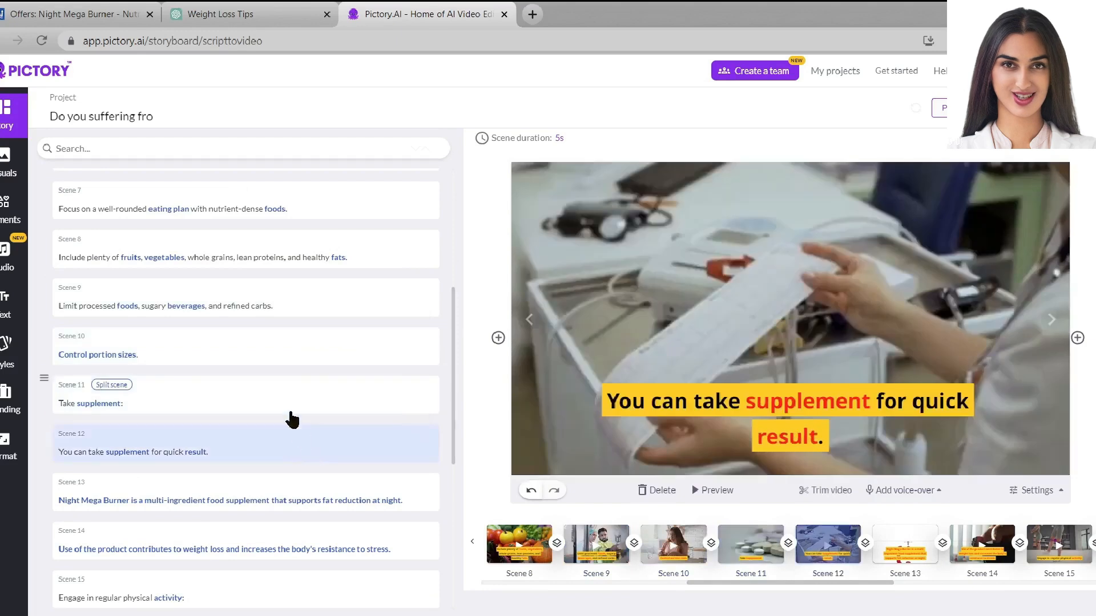
Replace the visual of scene 11, "Take supplement:", with a library clip of a woman taking a pill, found by searching "Supplement"
{"action": "left_click", "coordinate": [291, 410]}
{"action": "left_click", "coordinate": [4, 164]}
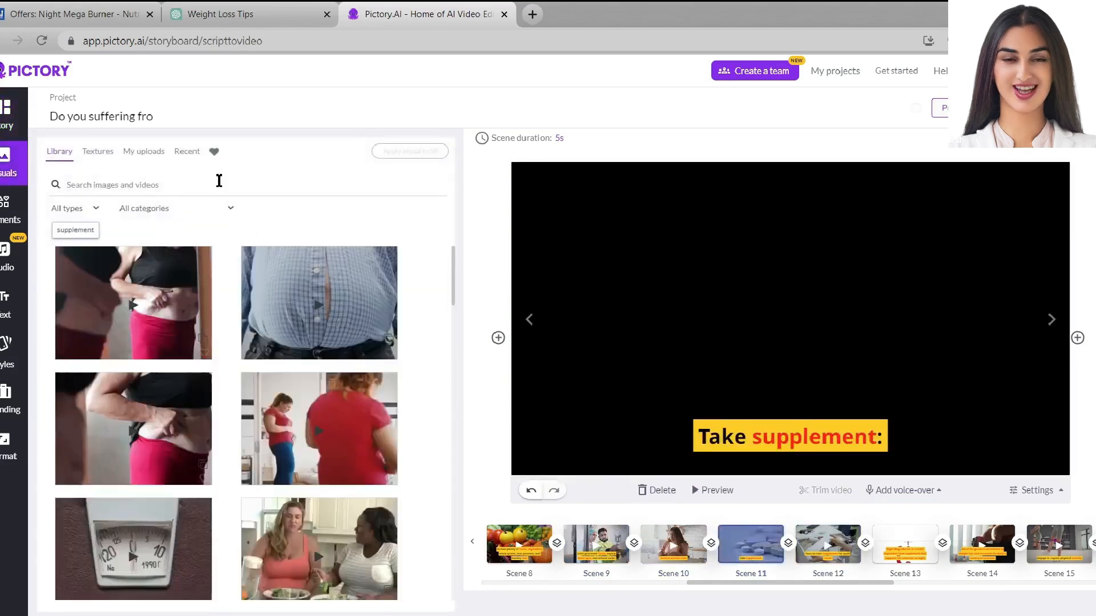
{"action": "left_click", "coordinate": [219, 180]}
{"action": "type", "text": "Supplement"}
{"action": "key", "text": "Return"}
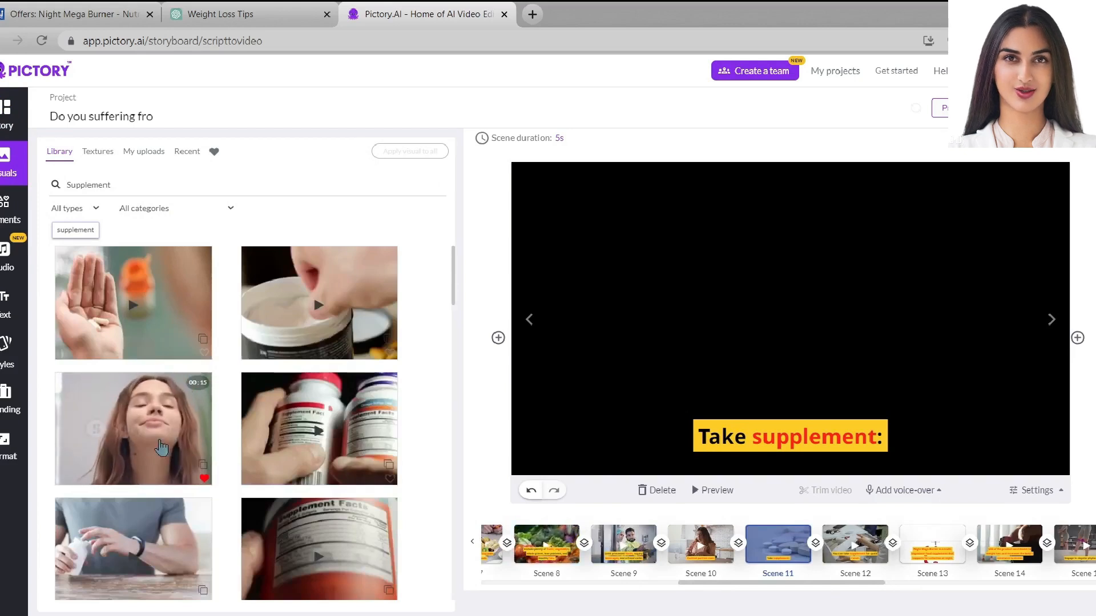
{"action": "left_click", "coordinate": [151, 438]}
{"action": "left_click", "coordinate": [8, 114]}
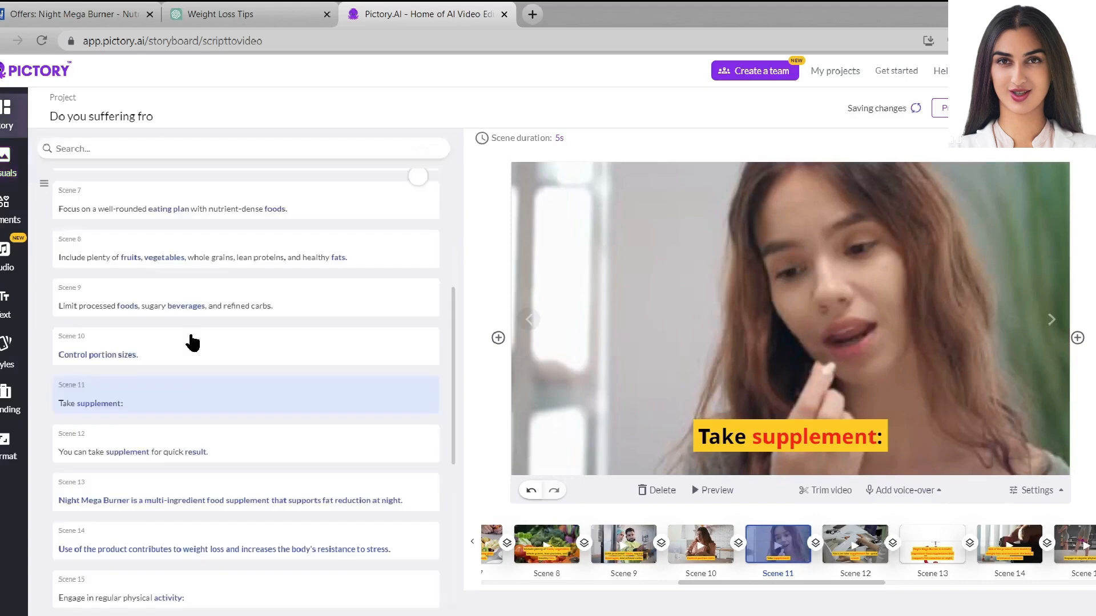
Preview scene 12 and select scene 13 with the Night Mega Burner sentence to check its visual
{"action": "left_click", "coordinate": [257, 448]}
{"action": "left_click", "coordinate": [713, 492]}
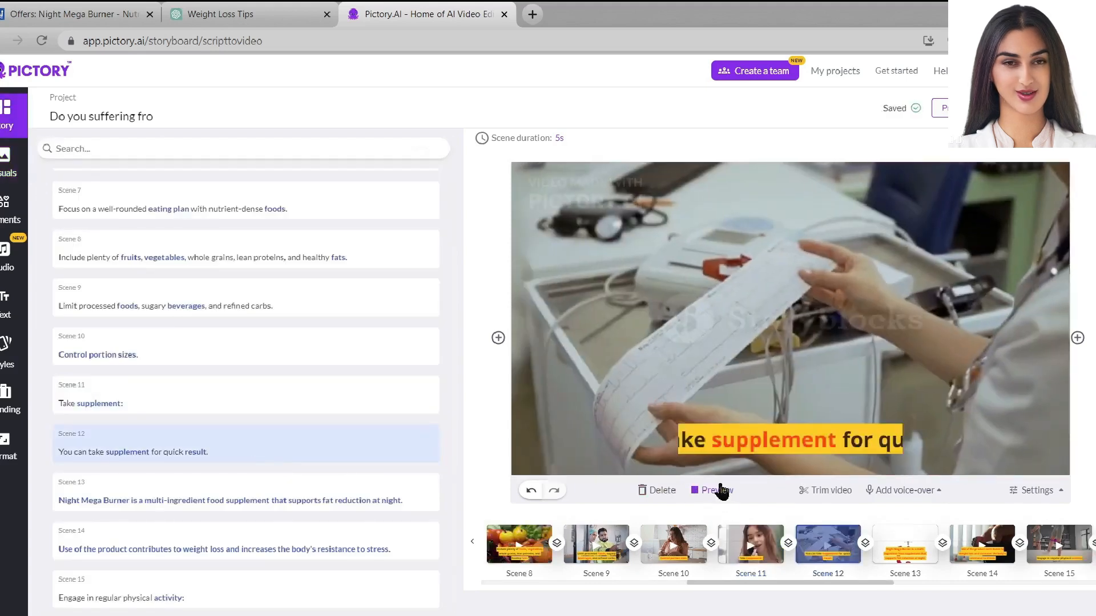
{"action": "left_click", "coordinate": [155, 509]}
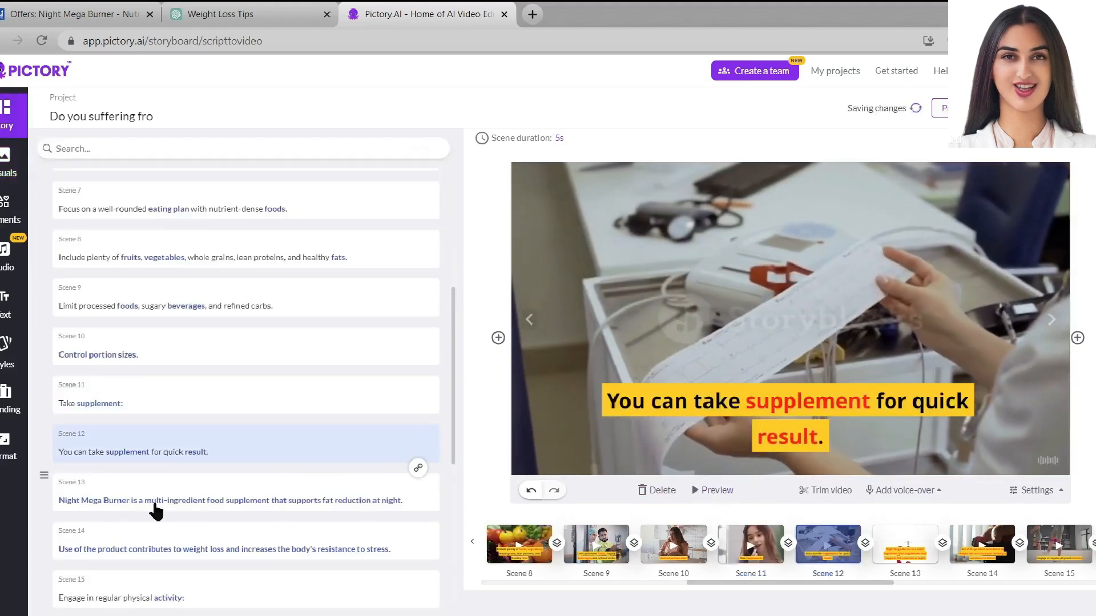
{"action": "left_click", "coordinate": [179, 513]}
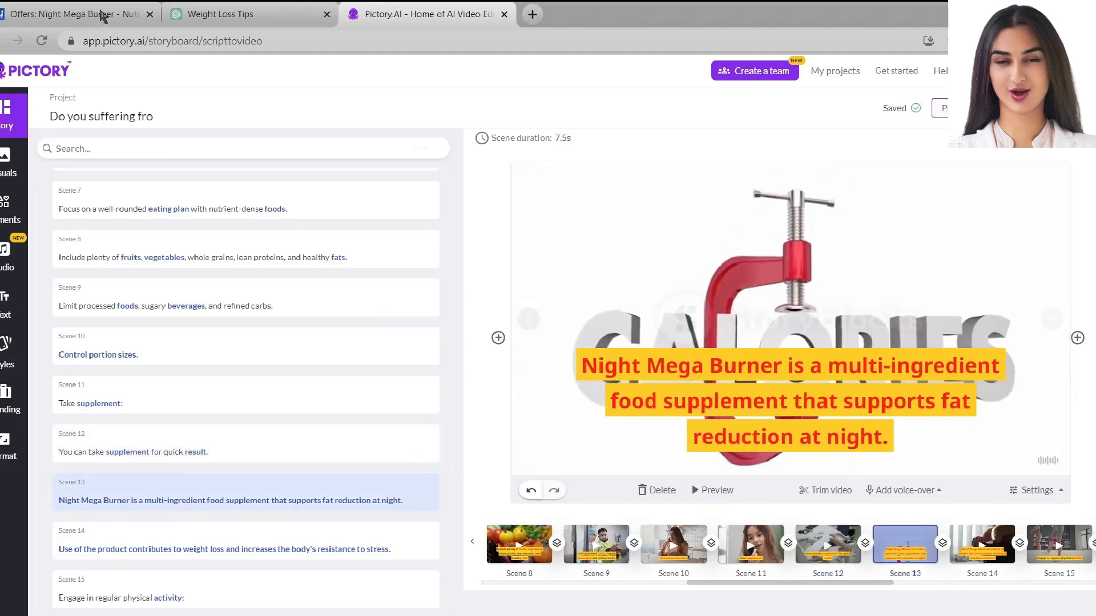
On the Night Mega Burner offer page, download the professional product image showing the leaflet, bottle and box
{"action": "left_click", "coordinate": [75, 14]}
{"action": "scroll", "coordinate": [490, 336], "scroll_direction": "down", "scroll_amount": 15}
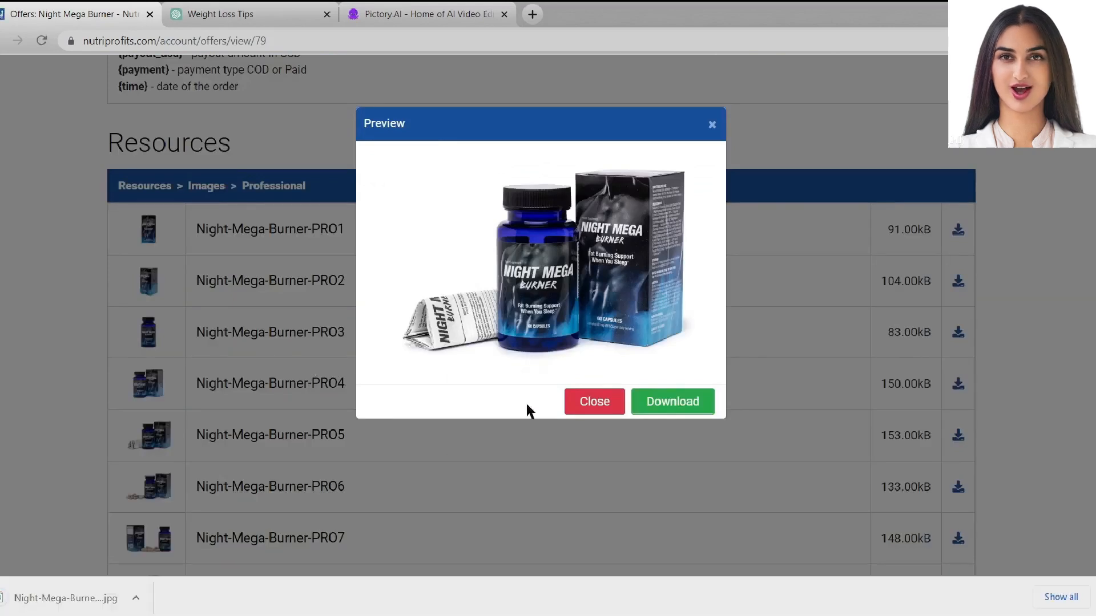
{"action": "left_click", "coordinate": [594, 401]}
Back in Pictory, upload the downloaded Night Mega Burner product image to the project's own visuals
{"action": "left_click", "coordinate": [422, 13]}
{"action": "left_click", "coordinate": [5, 208]}
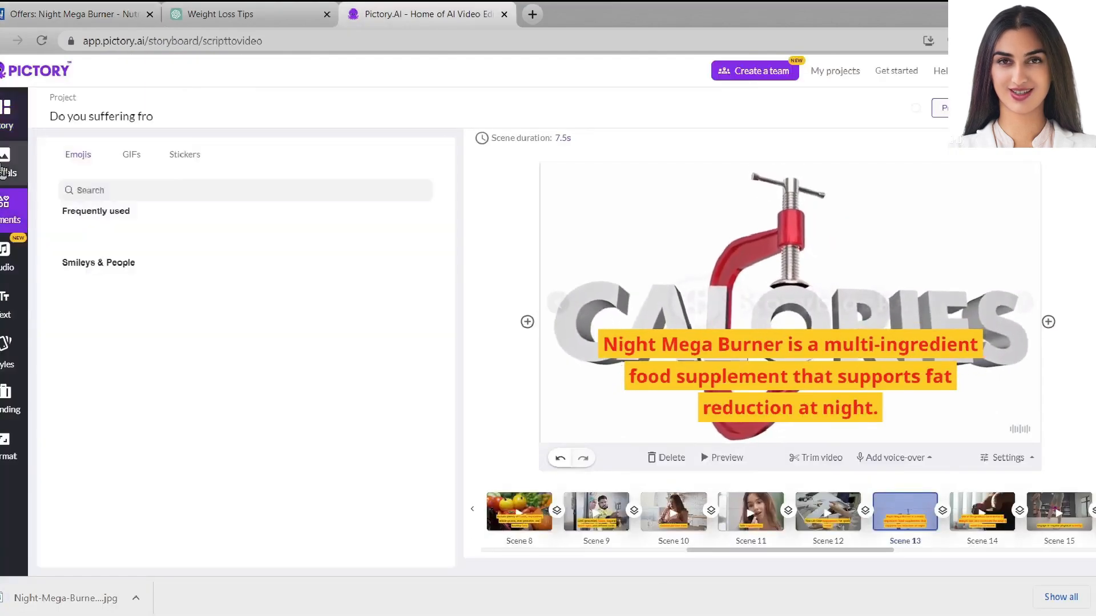
{"action": "left_click", "coordinate": [11, 173]}
{"action": "left_click", "coordinate": [144, 151]}
{"action": "left_click_drag", "start_coordinate": [65, 598], "coordinate": [211, 371]}
{"action": "left_click", "coordinate": [347, 412]}
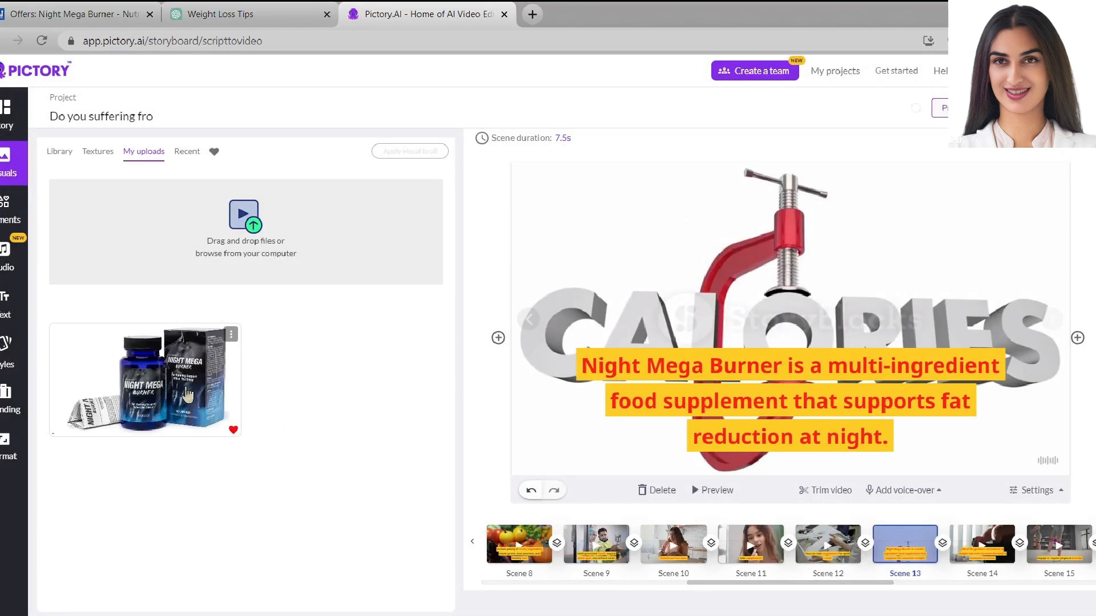
Use the uploaded product image as the visual of scene 13 and turn on visual zoom and pan
{"action": "left_click", "coordinate": [188, 394]}
{"action": "left_click", "coordinate": [1049, 491]}
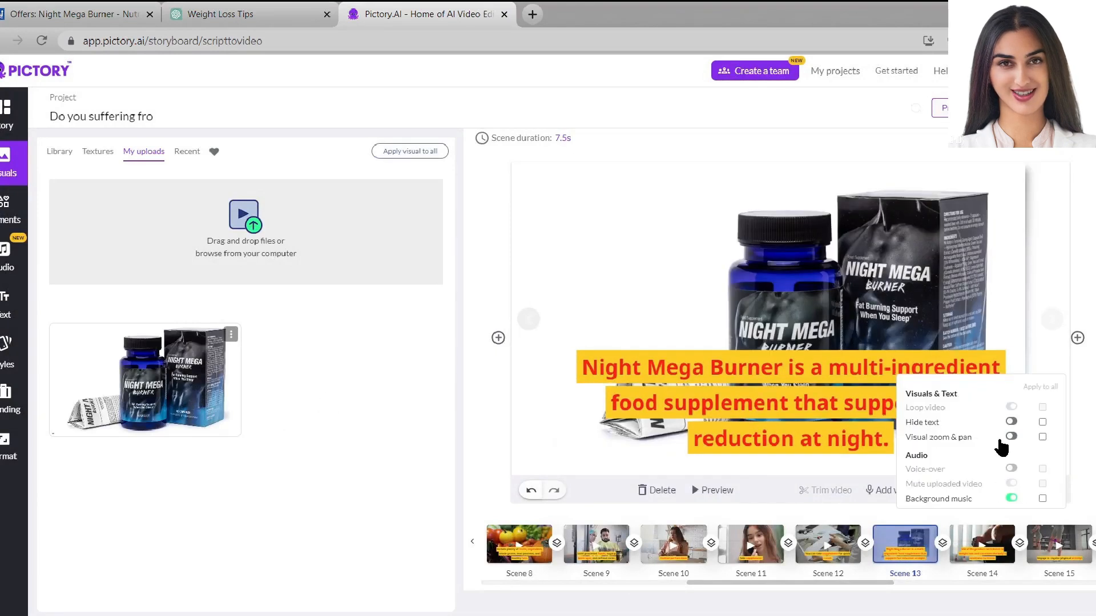
{"action": "left_click", "coordinate": [1011, 437]}
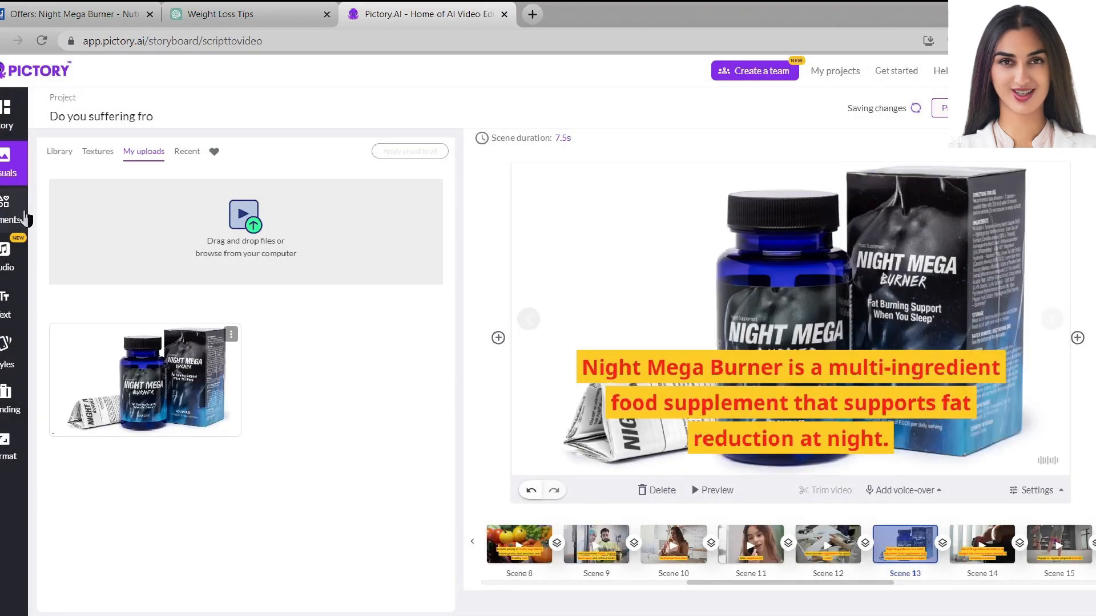
Check scene 14 and look through the following scenes in the storyboard list
{"action": "left_click", "coordinate": [5, 114]}
{"action": "left_click", "coordinate": [264, 474]}
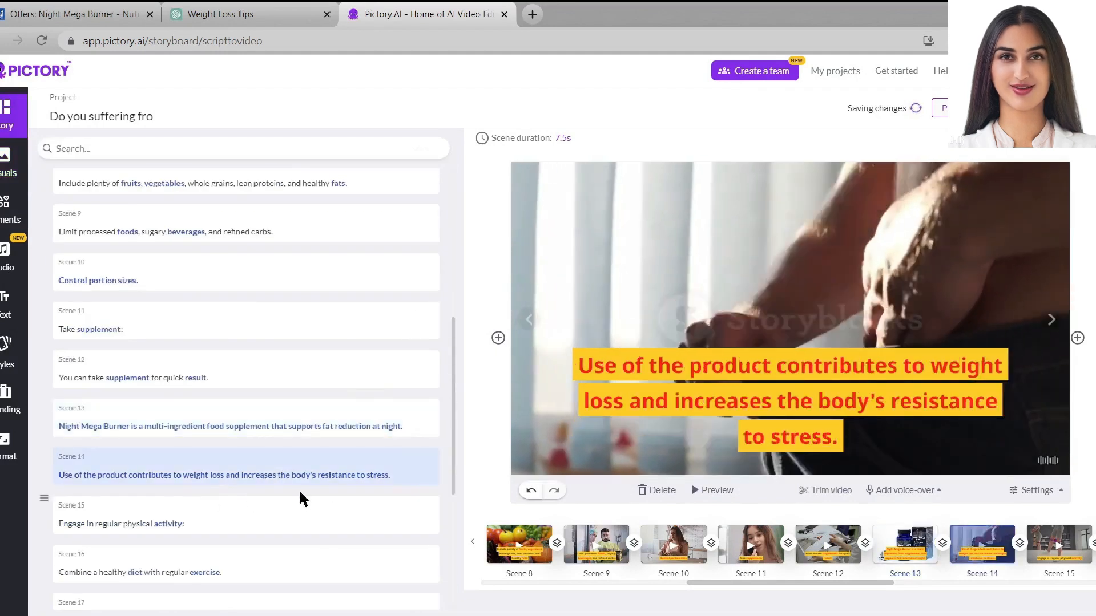
{"action": "scroll", "coordinate": [298, 499], "scroll_direction": "down", "scroll_amount": 3}
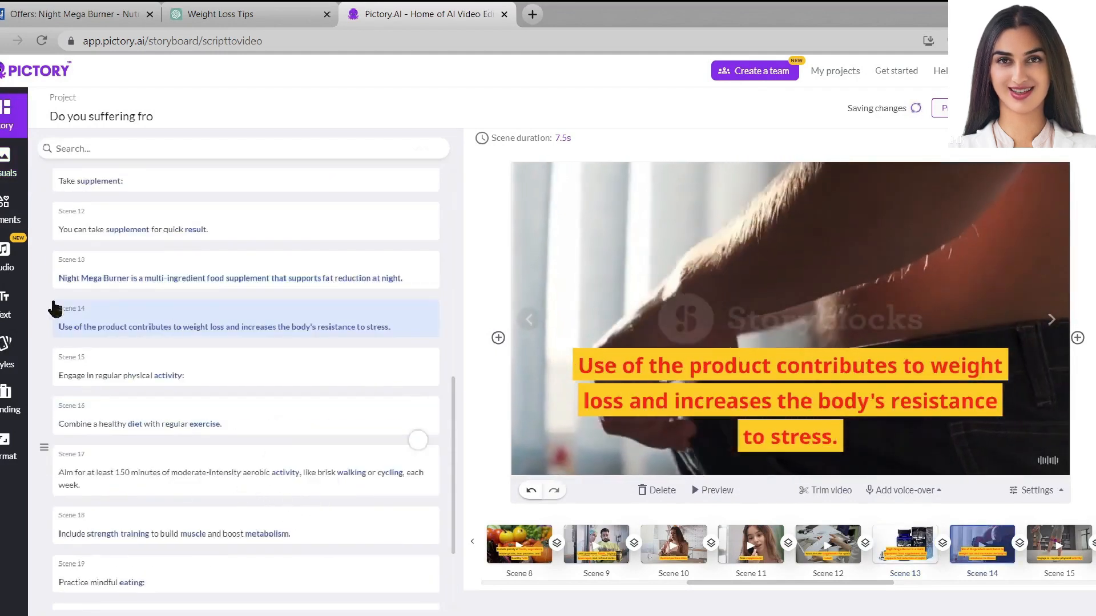
{"action": "scroll", "coordinate": [417, 293], "scroll_direction": "down", "scroll_amount": 2}
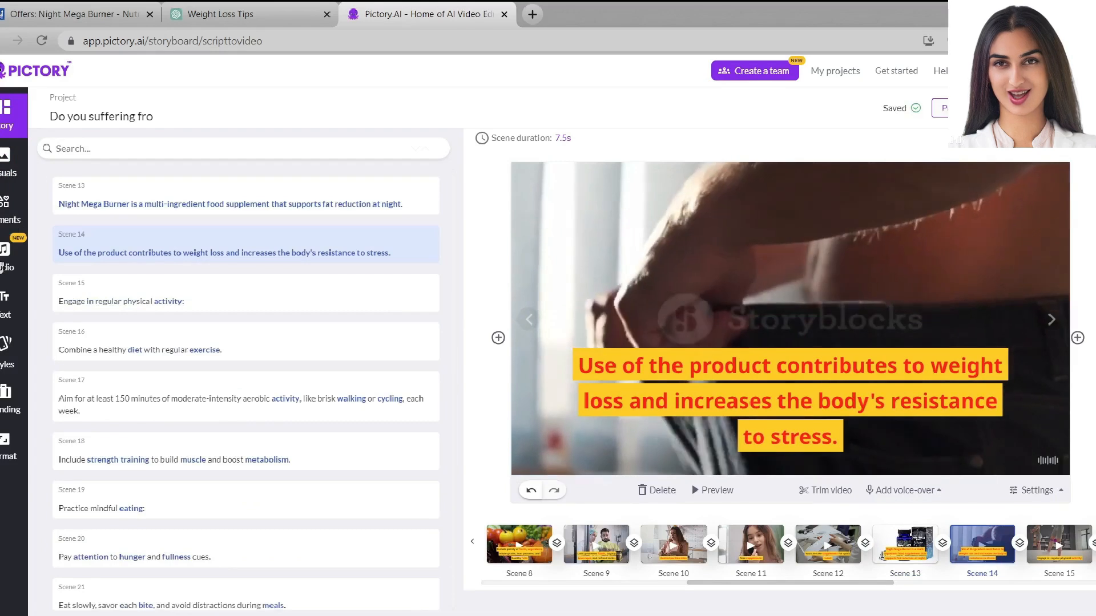
Apply the English (US) female voice Ava as the voice-over of the video
{"action": "left_click", "coordinate": [3, 260]}
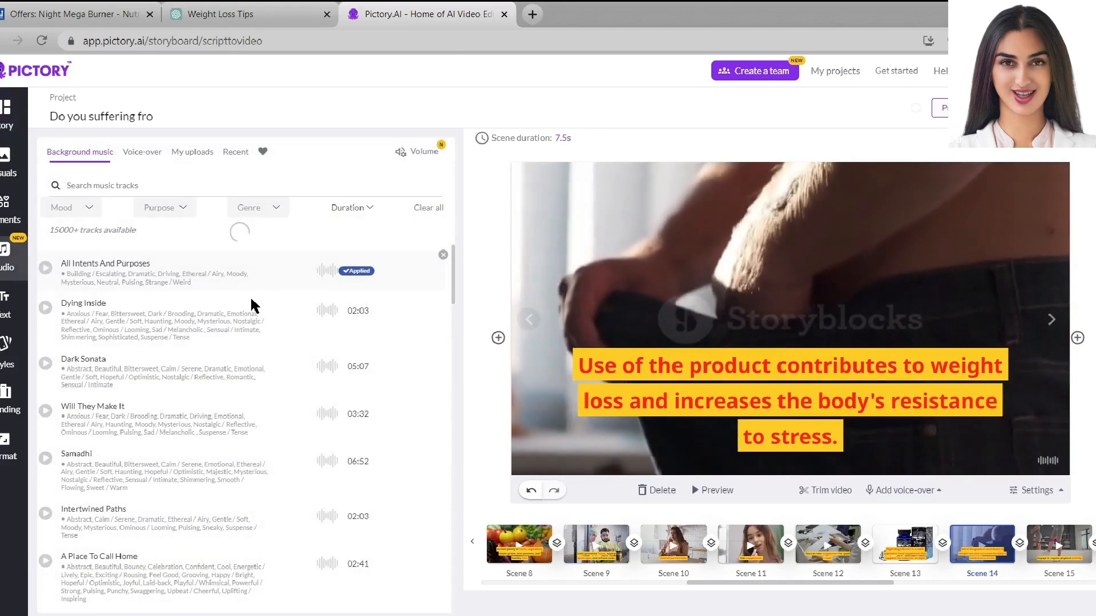
{"action": "left_click", "coordinate": [150, 153]}
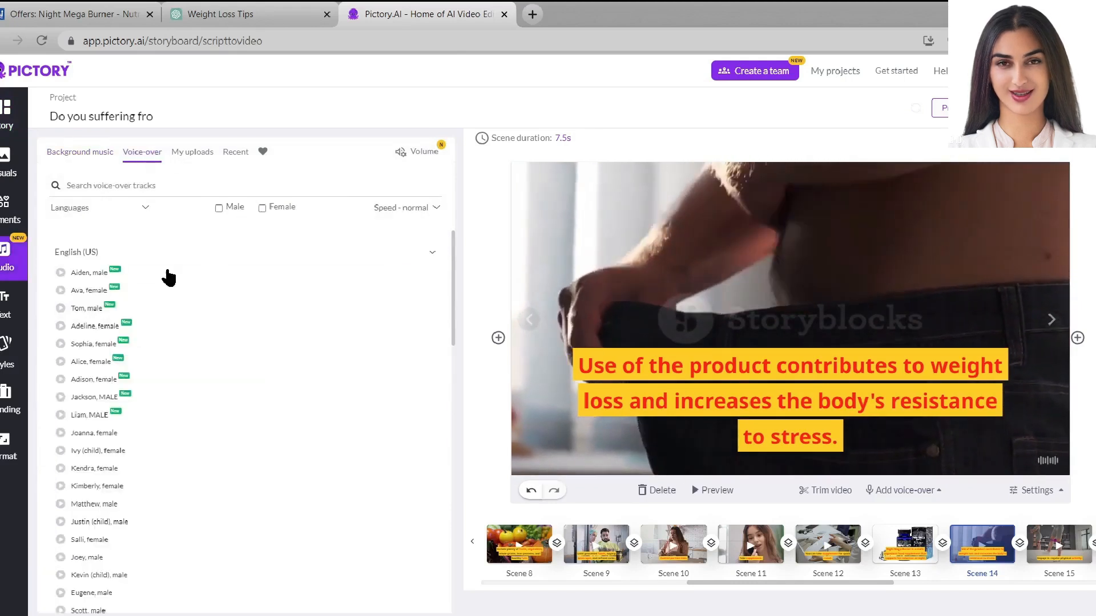
{"action": "left_click", "coordinate": [406, 289]}
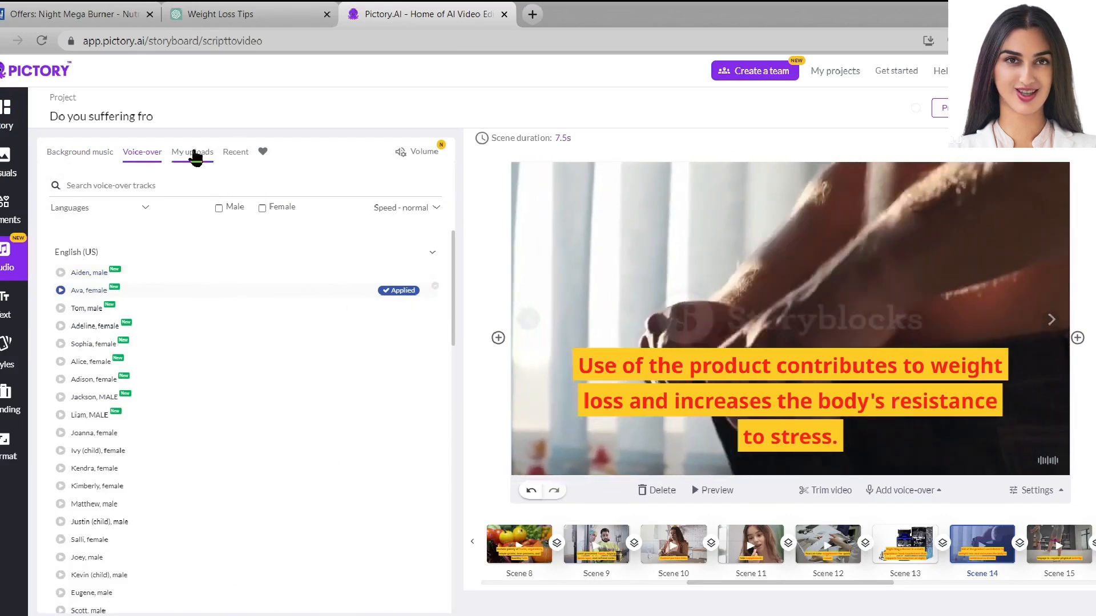
{"action": "left_click", "coordinate": [194, 153]}
{"action": "left_click", "coordinate": [158, 154]}
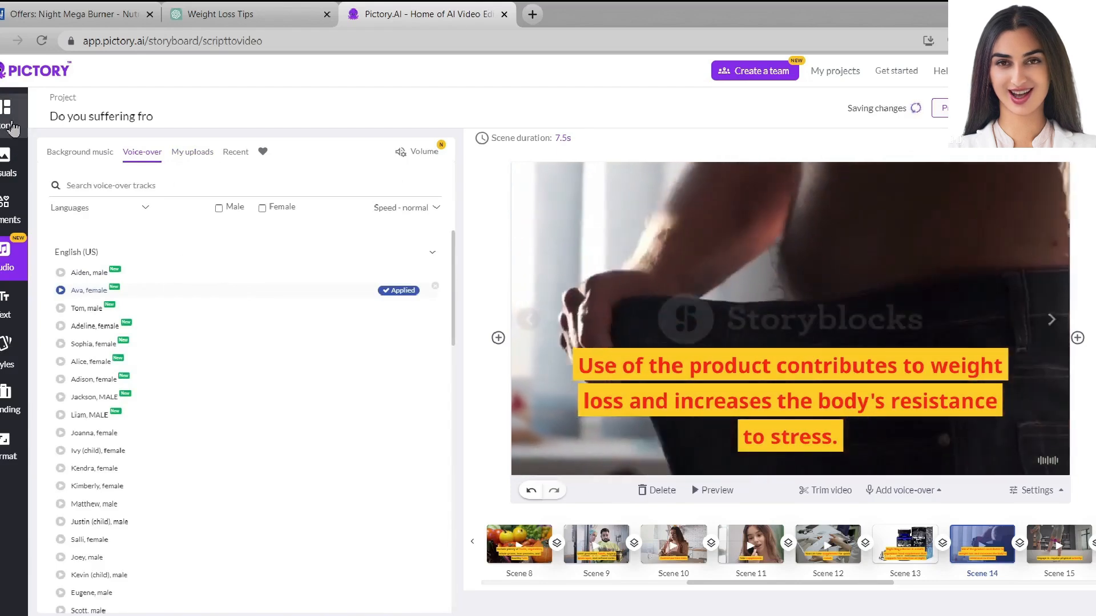
Return to the storyboard and generate the finished project as a video
{"action": "left_click", "coordinate": [14, 129]}
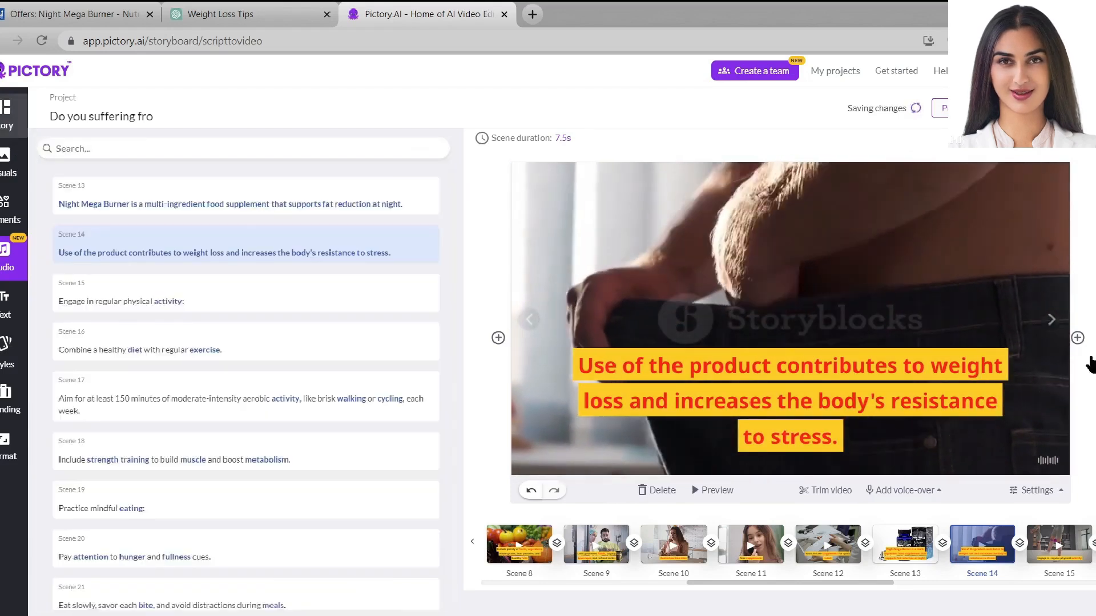
{"action": "left_click", "coordinate": [1042, 107]}
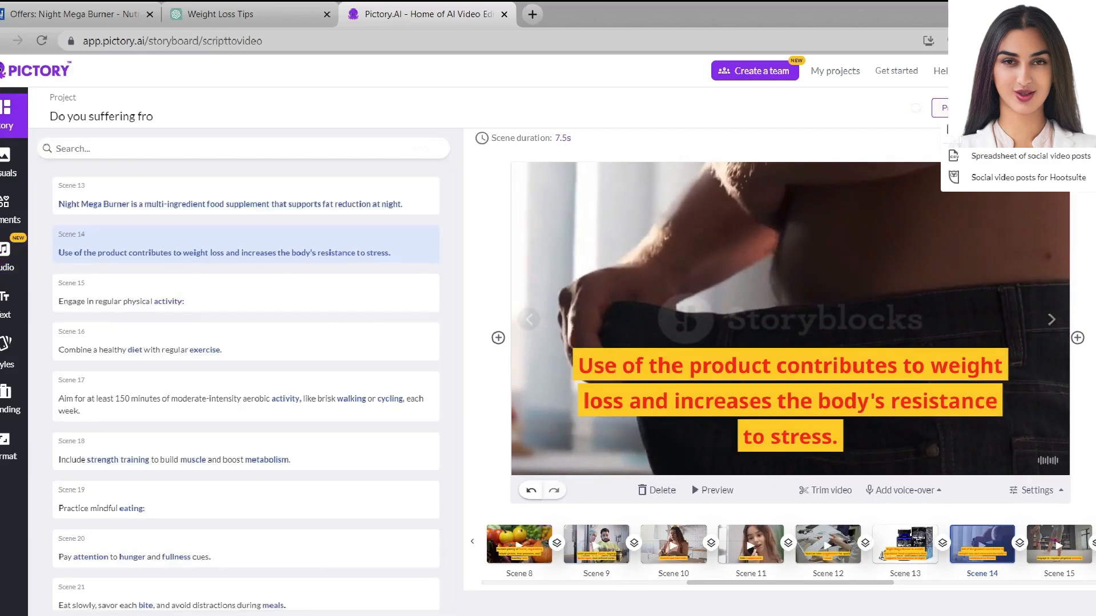
{"action": "left_click", "coordinate": [1049, 145]}
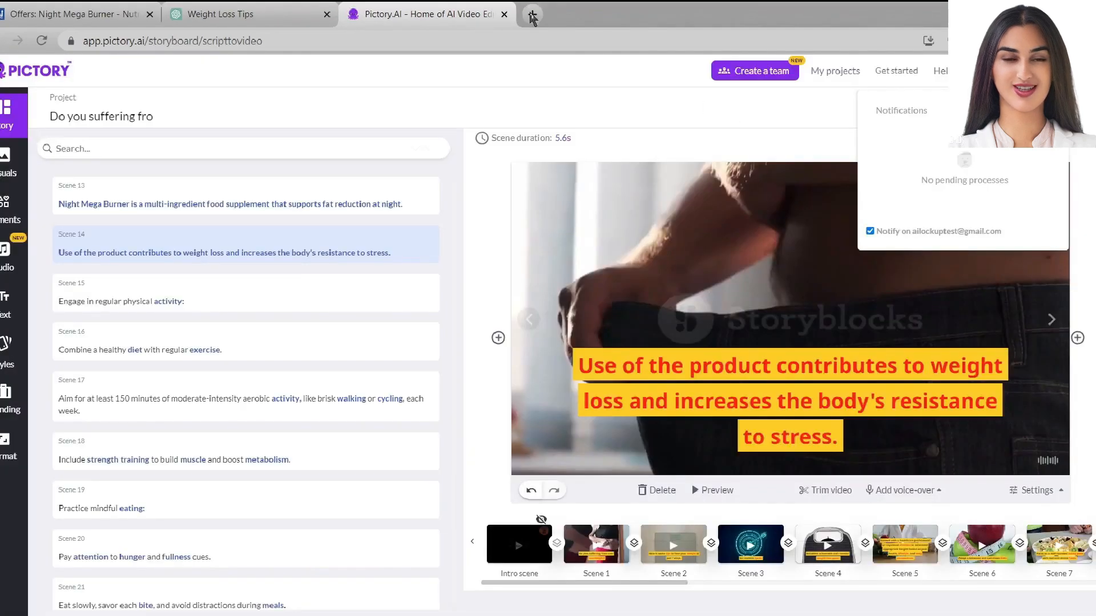
Open YouTube Studio's video upload in a new browser tab and upload the file Doyousufferingfro (4).mp4
{"action": "left_click", "coordinate": [532, 15]}
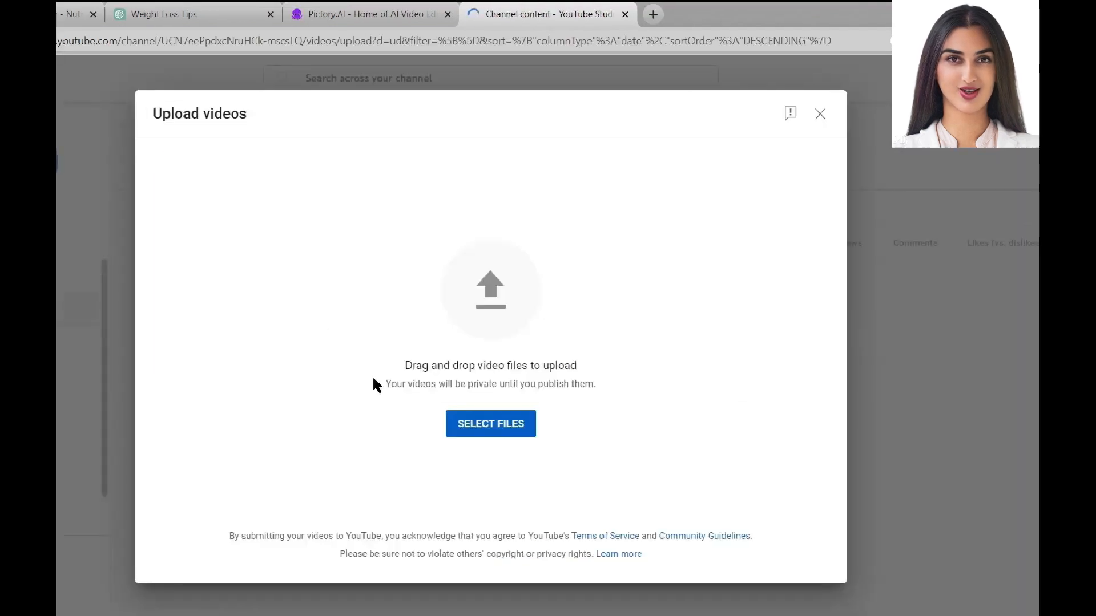
{"action": "left_click", "coordinate": [510, 428]}
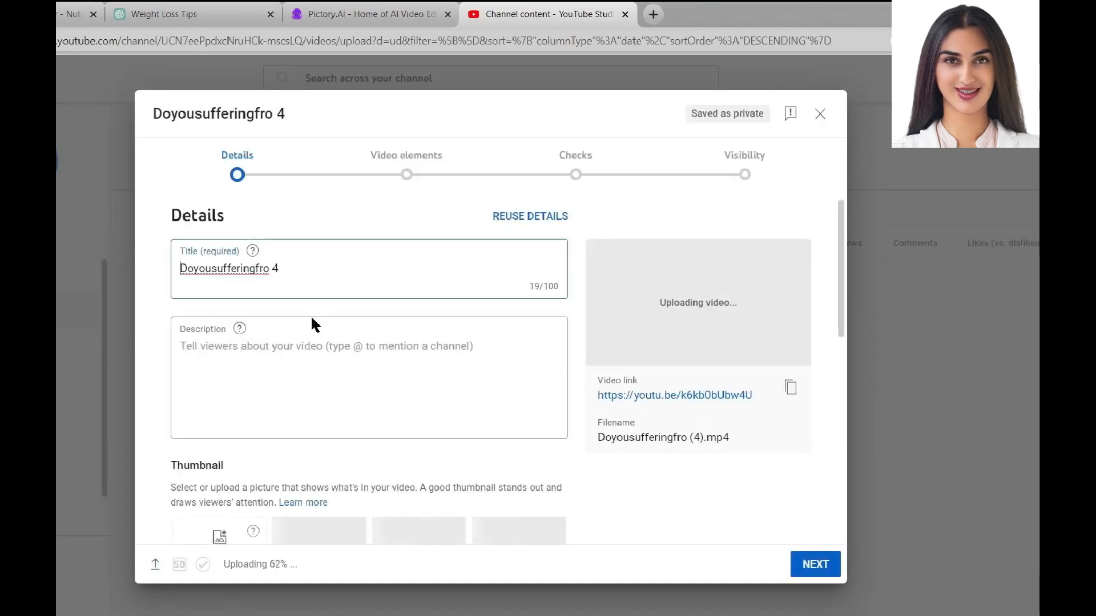
Switch to ChatGPT and send the prompt "Suggest a Title for a video about weight loss in 7 days."
{"action": "left_click", "coordinate": [197, 13]}
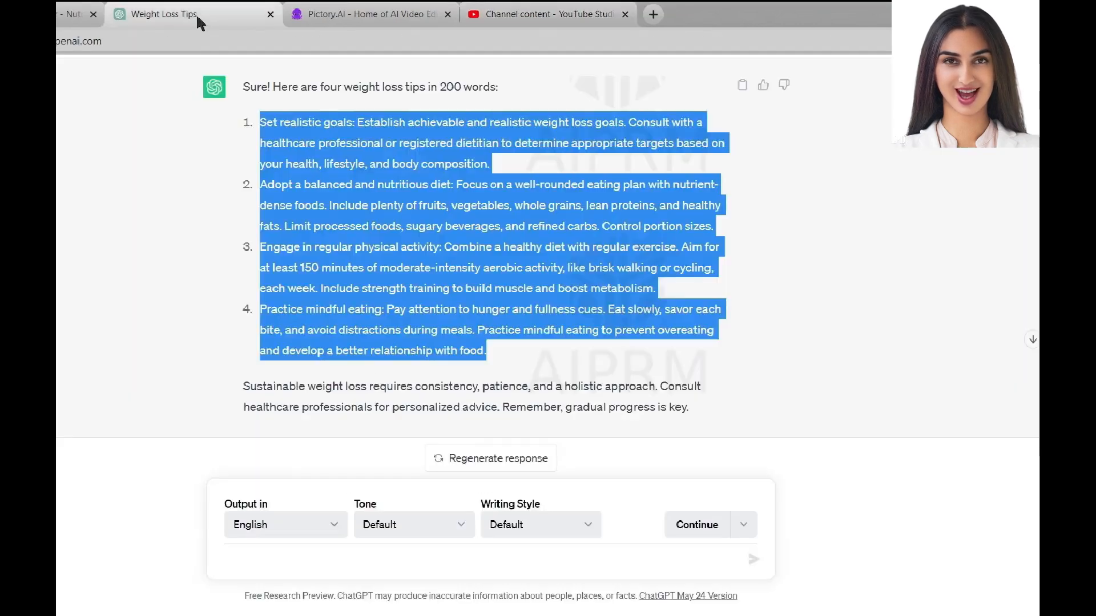
{"action": "left_click", "coordinate": [322, 555]}
{"action": "scroll", "coordinate": [322, 556], "scroll_direction": "down", "scroll_amount": 3}
{"action": "type", "text": "Suggest a Title for a video abou"}
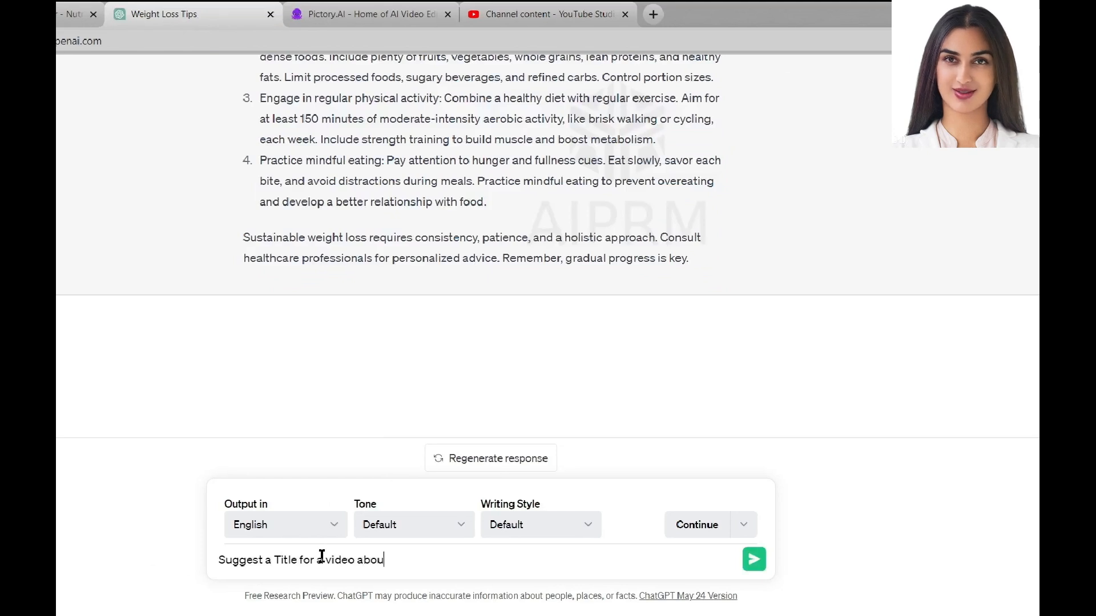
{"action": "type", "text": "t weight loss in 7 days."}
{"action": "key", "text": "Return"}
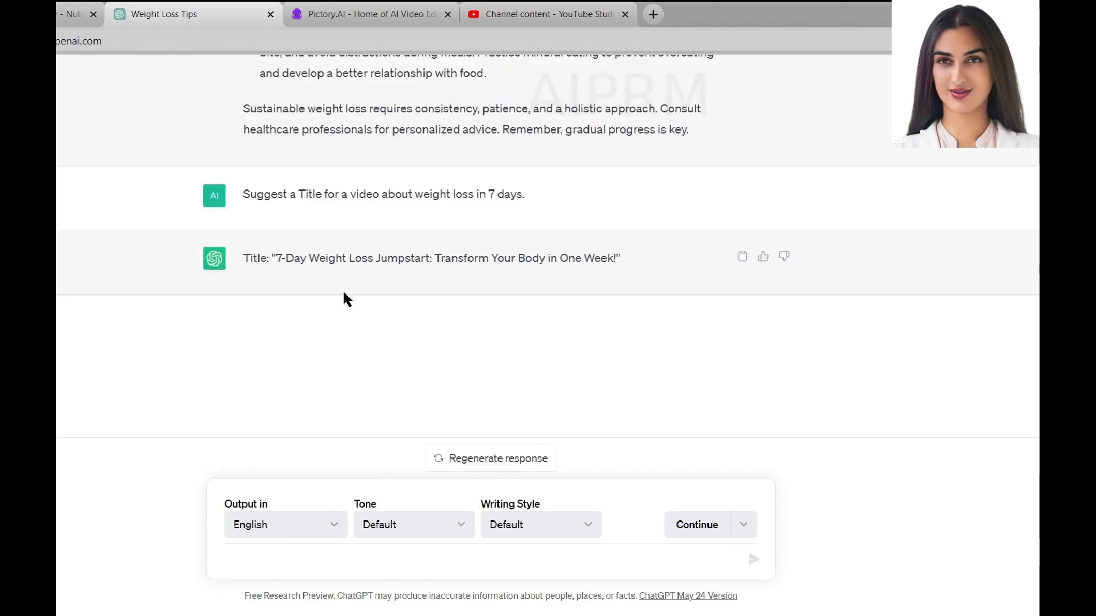
Copy "7-Day Weight Loss Jumpstart: Transform Your Body in One Week!" and paste it as the YouTube video's title and first description line
{"action": "left_click_drag", "start_coordinate": [278, 262], "coordinate": [617, 257]}
{"action": "key", "text": "ctrl+c"}
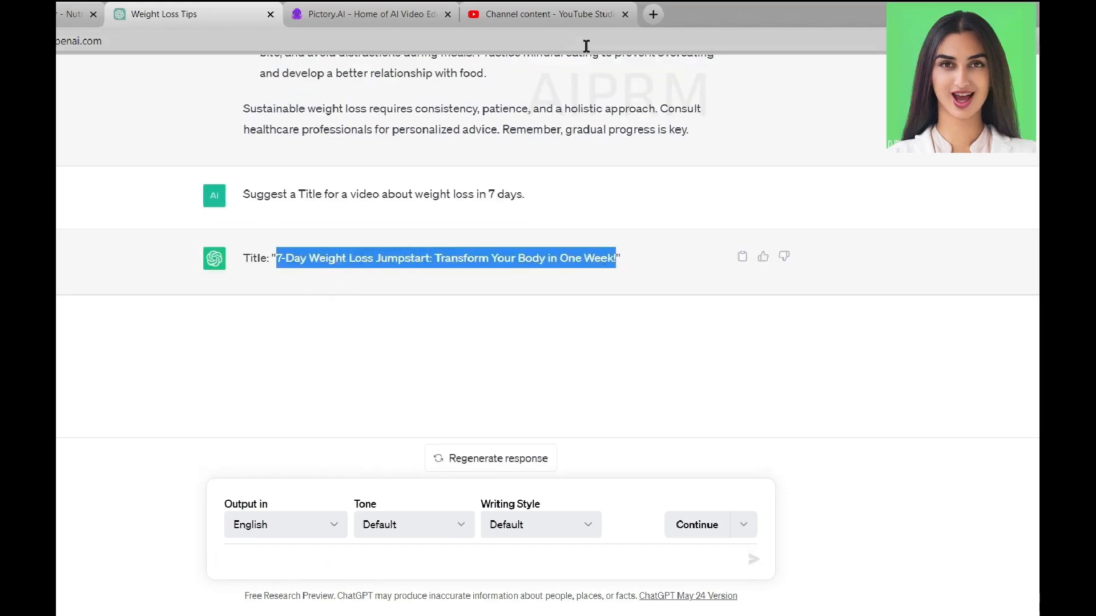
{"action": "left_click", "coordinate": [542, 13]}
{"action": "key", "text": "ctrl+v"}
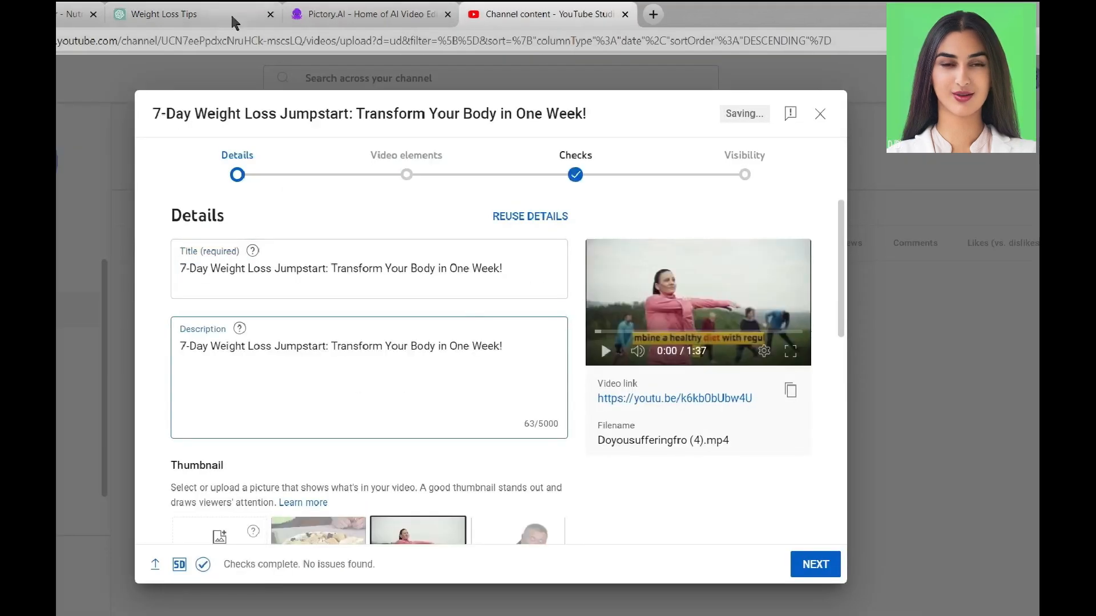
In ChatGPT, send the prompt "Write a YouTube description for this video."
{"action": "left_click", "coordinate": [171, 14]}
{"action": "left_click", "coordinate": [299, 554]}
{"action": "type", "text": "Wri"}
{"action": "key", "text": "BackSpace"}
{"action": "key", "text": "BackSpace"}
{"action": "key", "text": "BackSpace"}
{"action": "type", "text": "Write a YouTube description for this video."}
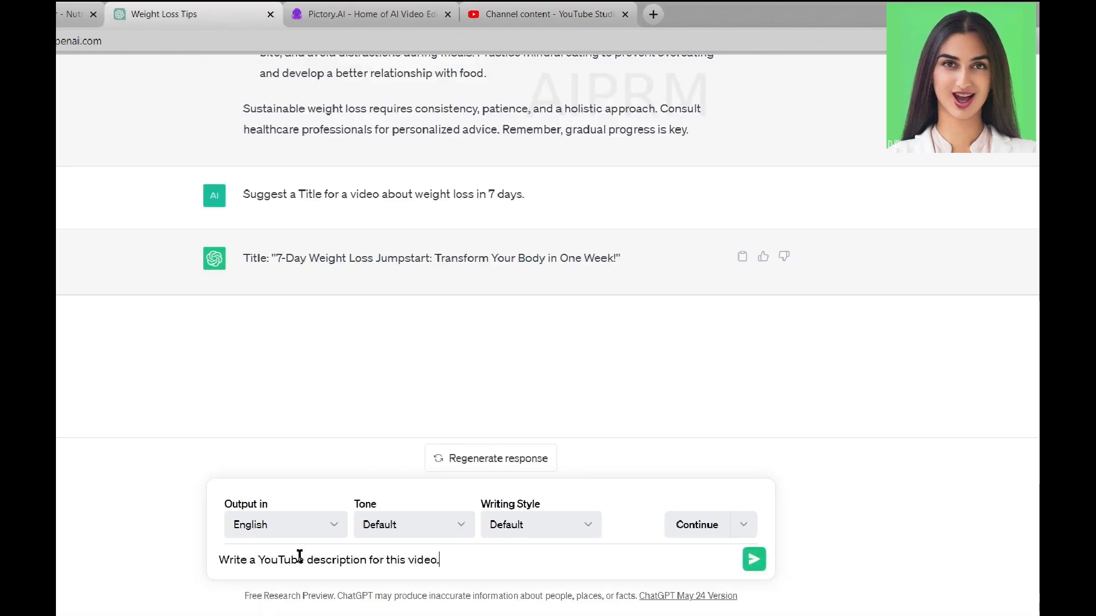
{"action": "key", "text": "Return"}
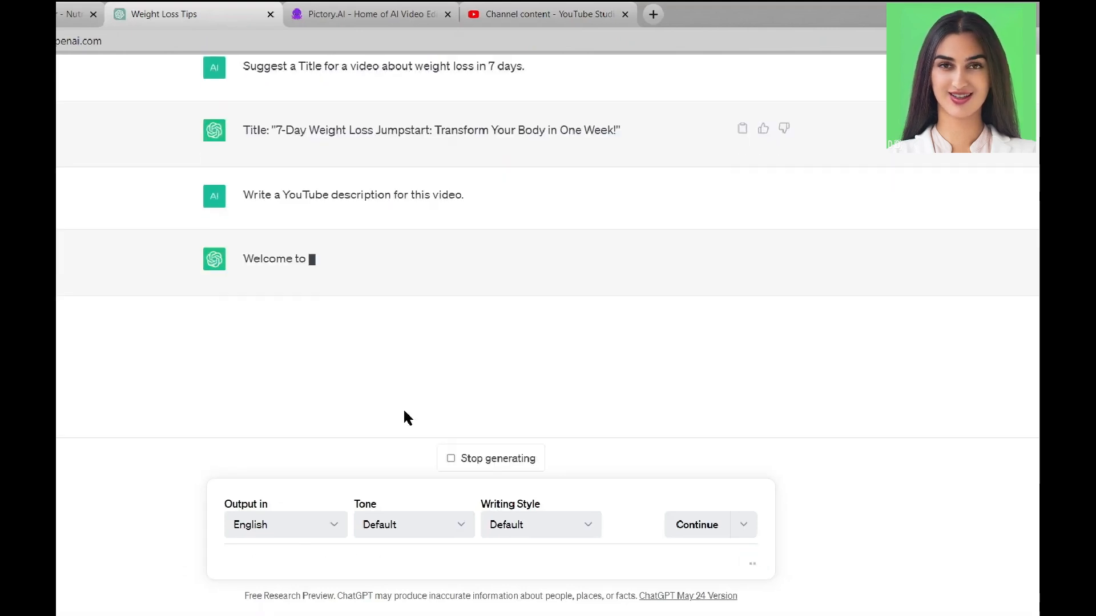
Copy the whole description written by ChatGPT and paste it into the YouTube video's description
{"action": "scroll", "coordinate": [379, 343], "scroll_direction": "up", "scroll_amount": 3}
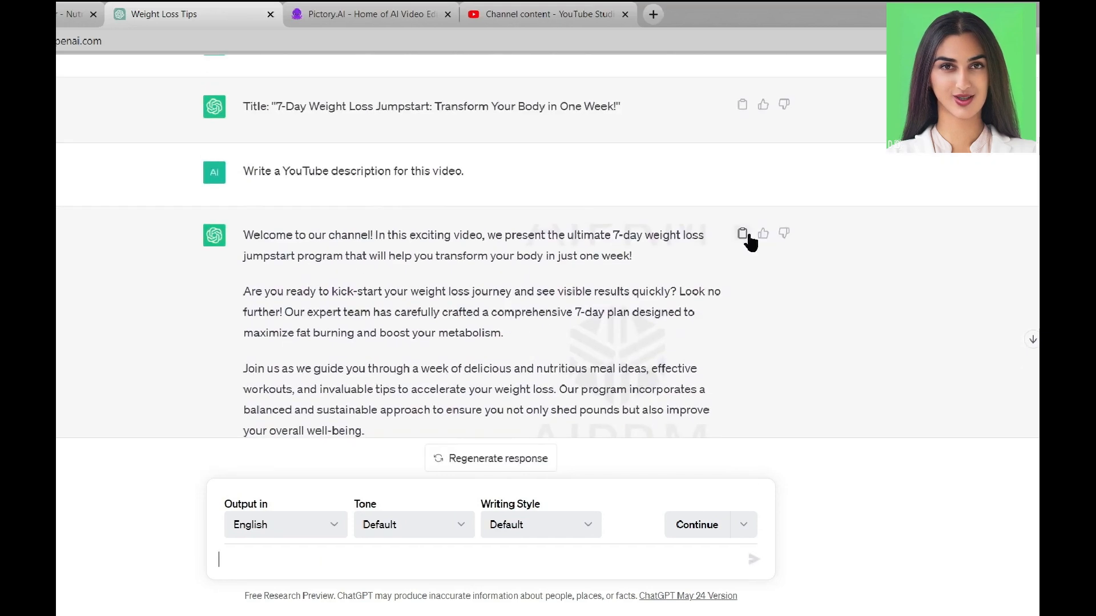
{"action": "left_click", "coordinate": [550, 16]}
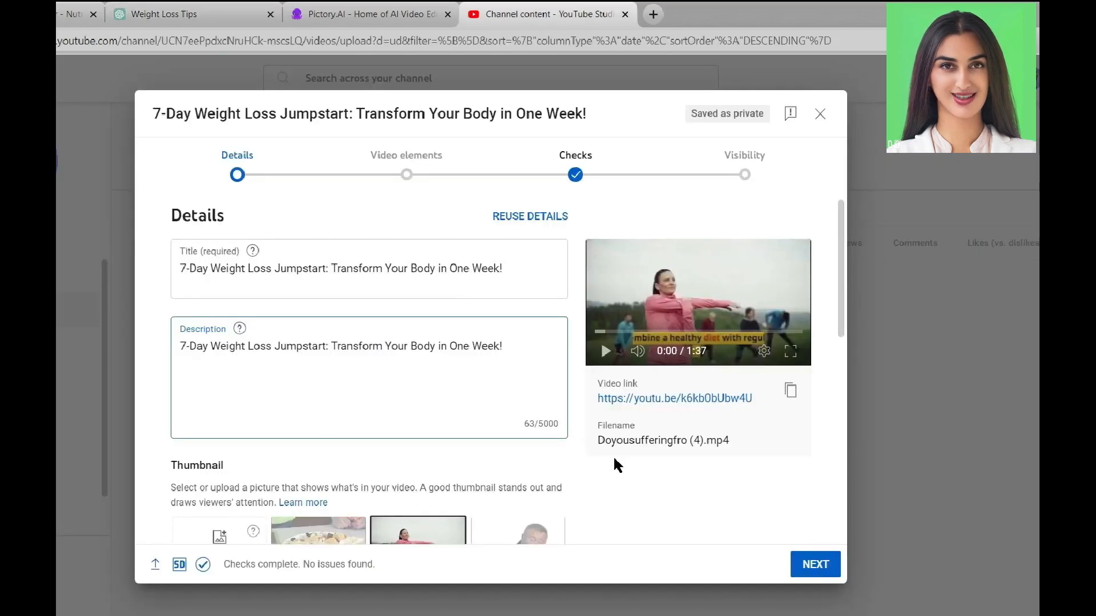
{"action": "key", "text": "ctrl+v"}
{"action": "scroll", "coordinate": [362, 411], "scroll_direction": "down", "scroll_amount": 2}
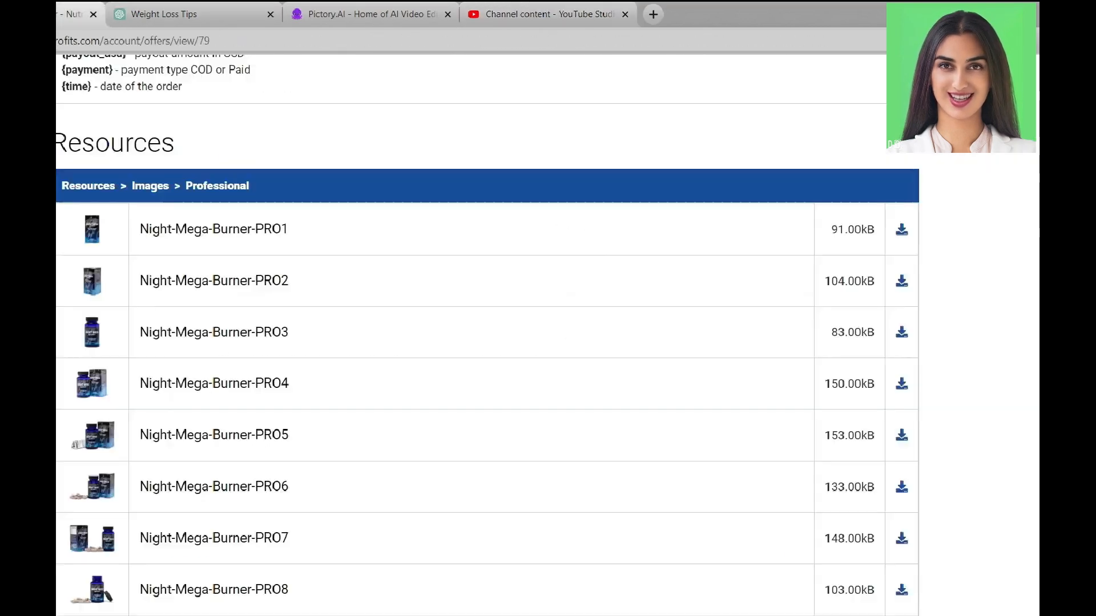
Copy the product name "Night Mega Burner" from the NutriProfits offer page and paste it below the first paragraph of the YouTube description
{"action": "scroll", "coordinate": [833, 227], "scroll_direction": "up", "scroll_amount": 20}
{"action": "left_click_drag", "start_coordinate": [57, 182], "coordinate": [276, 185]}
{"action": "key", "text": "ctrl+c"}
{"action": "left_click", "coordinate": [536, 13]}
{"action": "key", "text": "ctrl+v"}
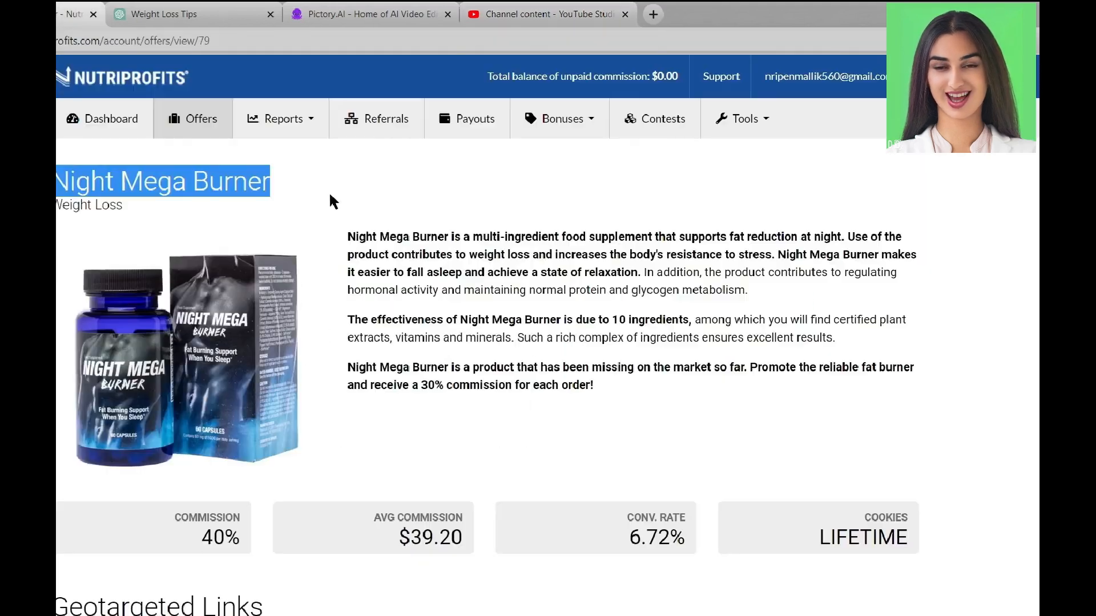
Shorten the offer's NutriProfits affiliate link with TinyURL and paste the short link after "Night Mega Burner:" in the YouTube description
{"action": "scroll", "coordinate": [333, 200], "scroll_direction": "down", "scroll_amount": 7}
{"action": "left_click", "coordinate": [590, 319]}
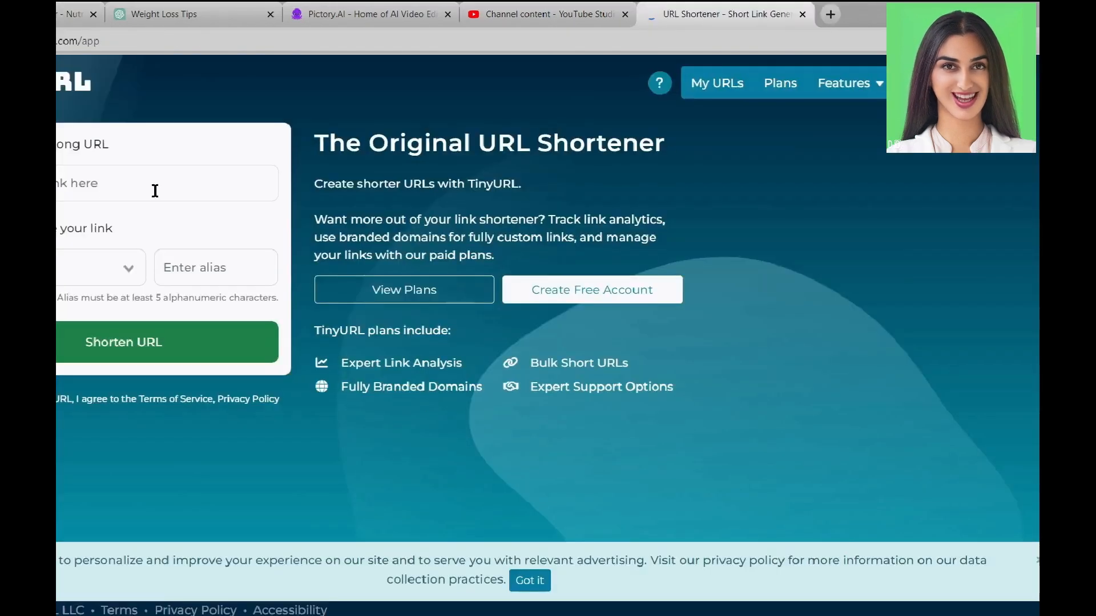
{"action": "left_click", "coordinate": [154, 191]}
{"action": "key", "text": "ctrl+v"}
{"action": "left_click", "coordinate": [149, 342]}
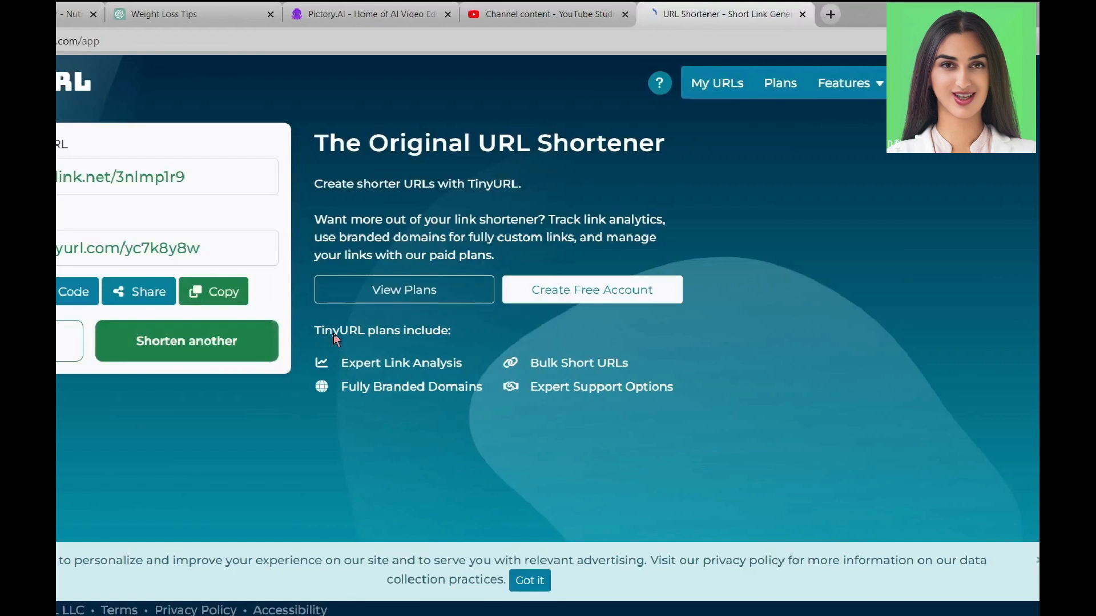
{"action": "left_click", "coordinate": [231, 300]}
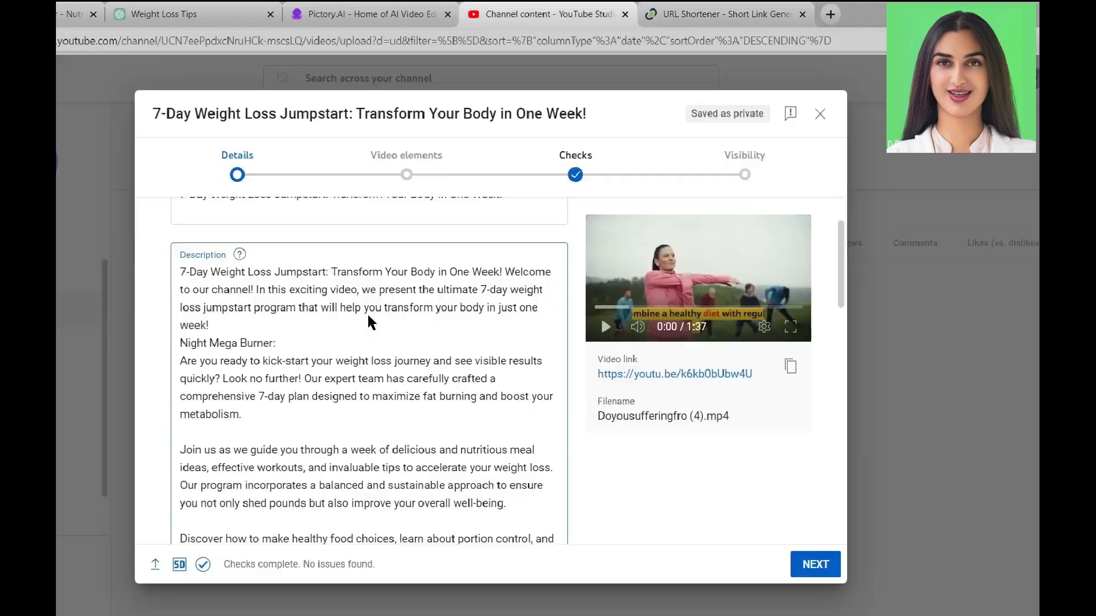
{"action": "key", "text": "ctrl+v"}
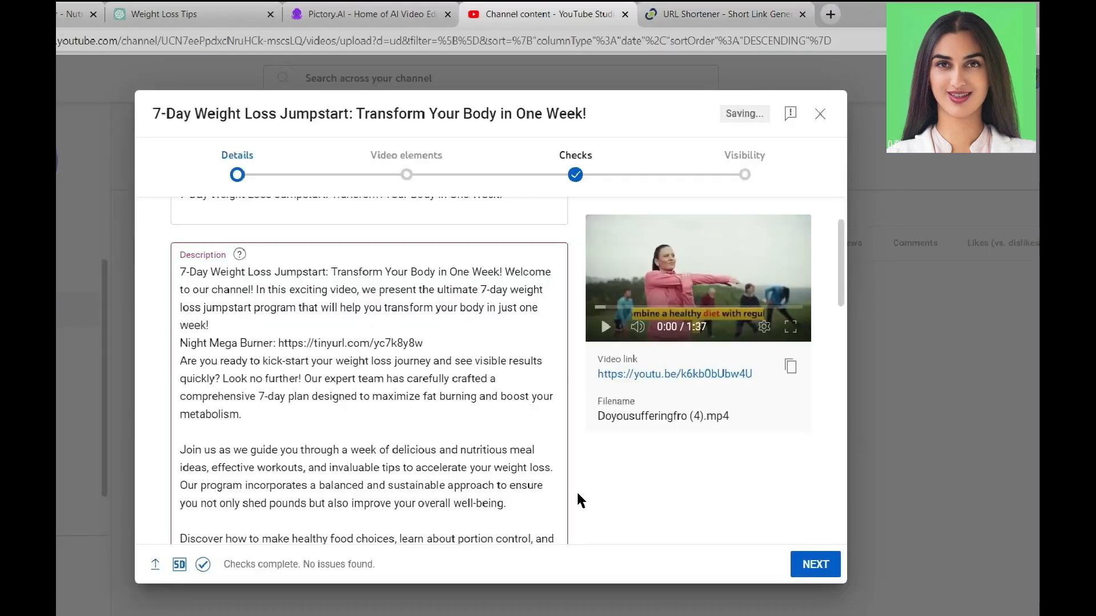
Choose the suggested frame with the fruit platter as the video's thumbnail
{"action": "scroll", "coordinate": [587, 435], "scroll_direction": "down", "scroll_amount": 9}
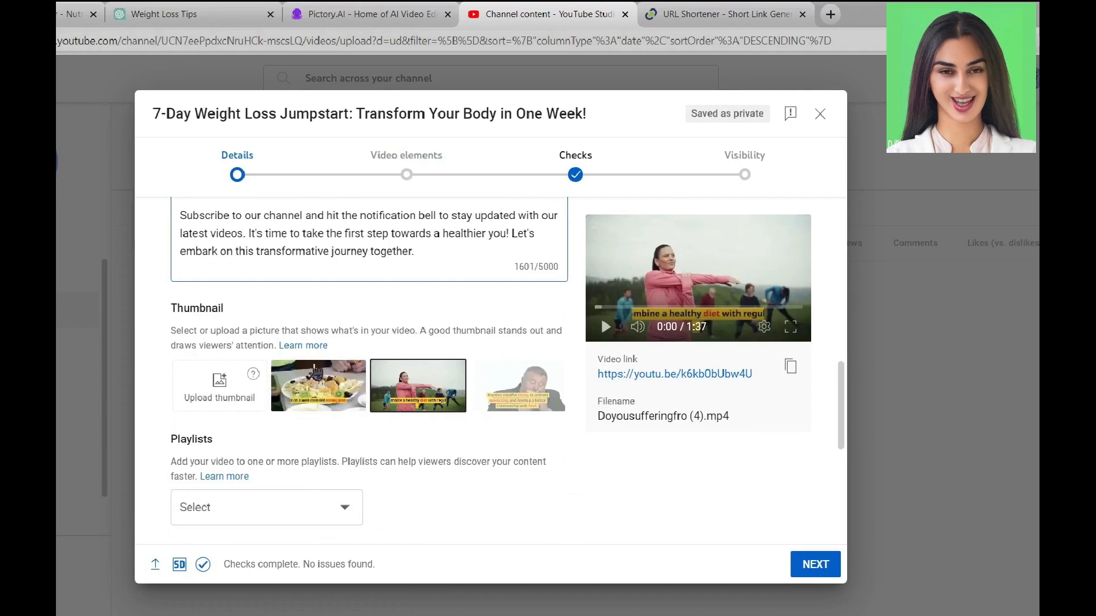
{"action": "left_click", "coordinate": [296, 380]}
{"action": "scroll", "coordinate": [229, 388], "scroll_direction": "down", "scroll_amount": 1}
{"action": "scroll", "coordinate": [216, 417], "scroll_direction": "up", "scroll_amount": 2}
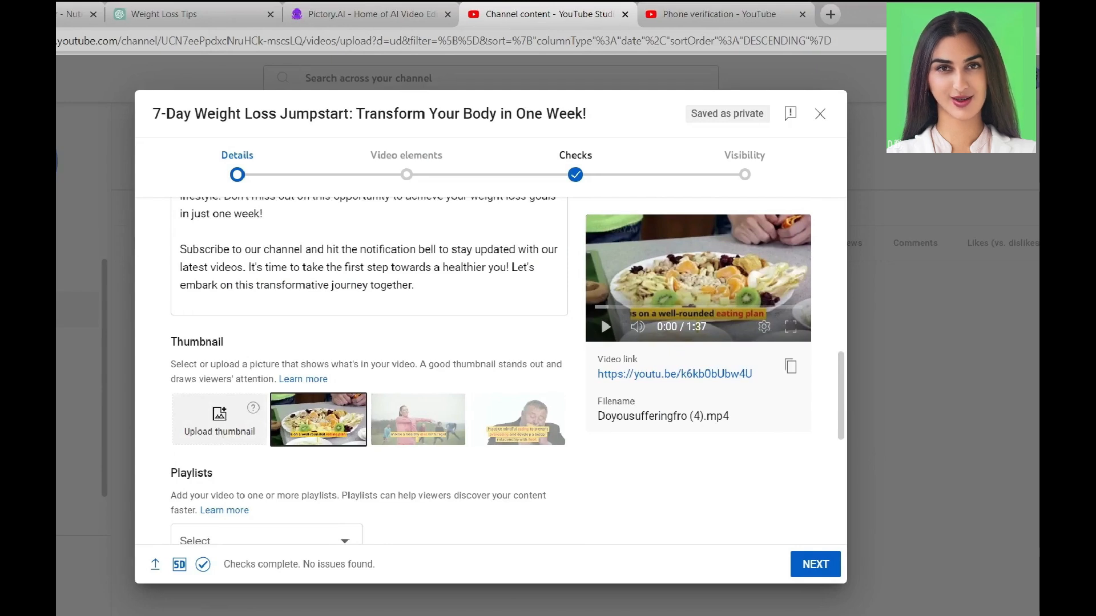
Add the video tags "Weight loss tips", "Loss weight in 7 days", "weight loss supplement" and "weight loss drinks"
{"action": "scroll", "coordinate": [494, 409], "scroll_direction": "down", "scroll_amount": 8}
{"action": "left_click", "coordinate": [196, 474]}
{"action": "scroll", "coordinate": [371, 402], "scroll_direction": "down", "scroll_amount": 10}
{"action": "left_click", "coordinate": [311, 426]}
{"action": "type", "text": "Weight "}
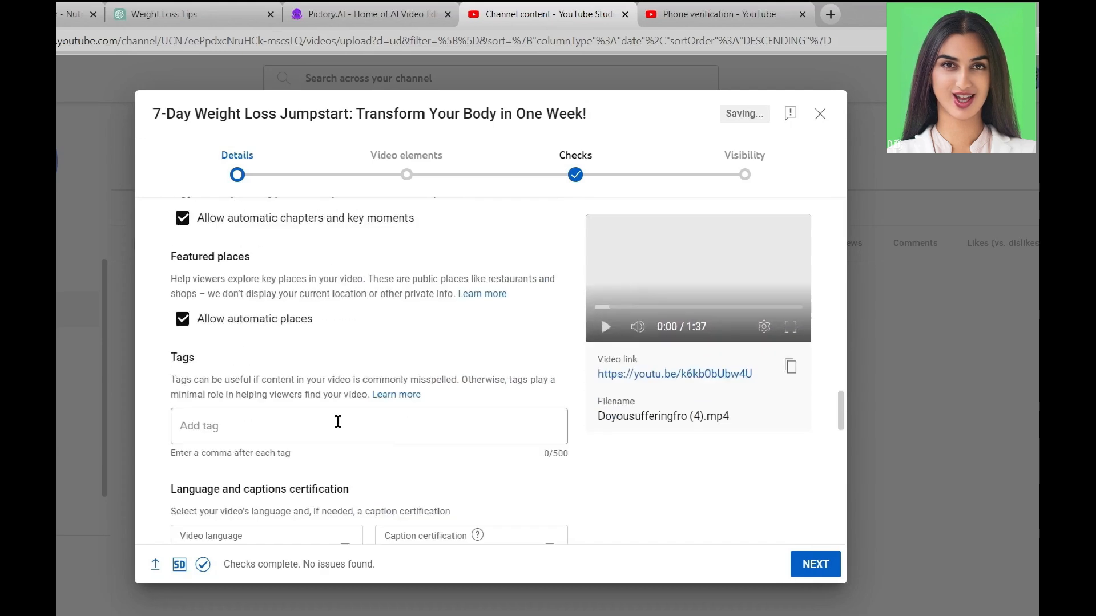
{"action": "type", "text": "loss tips,Loss weight in 7 days,weight loss supplement,"}
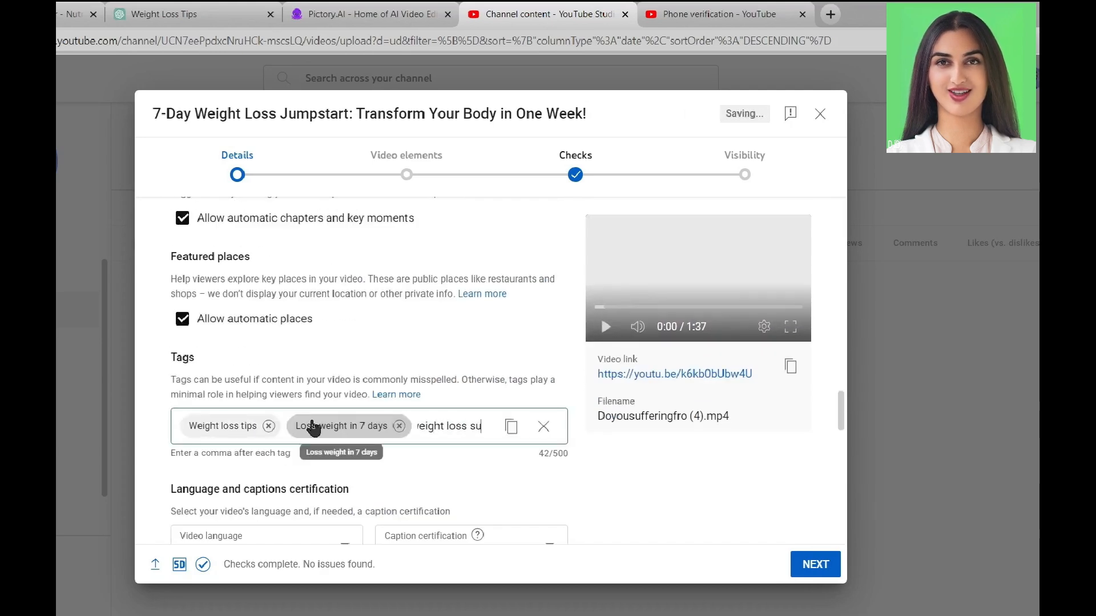
{"action": "type", "text": "weight loss drinks,"}
Pass the video elements and checks stages unchanged, publish the video with public visibility, and close the sharing dialog
{"action": "scroll", "coordinate": [455, 460], "scroll_direction": "down", "scroll_amount": 12}
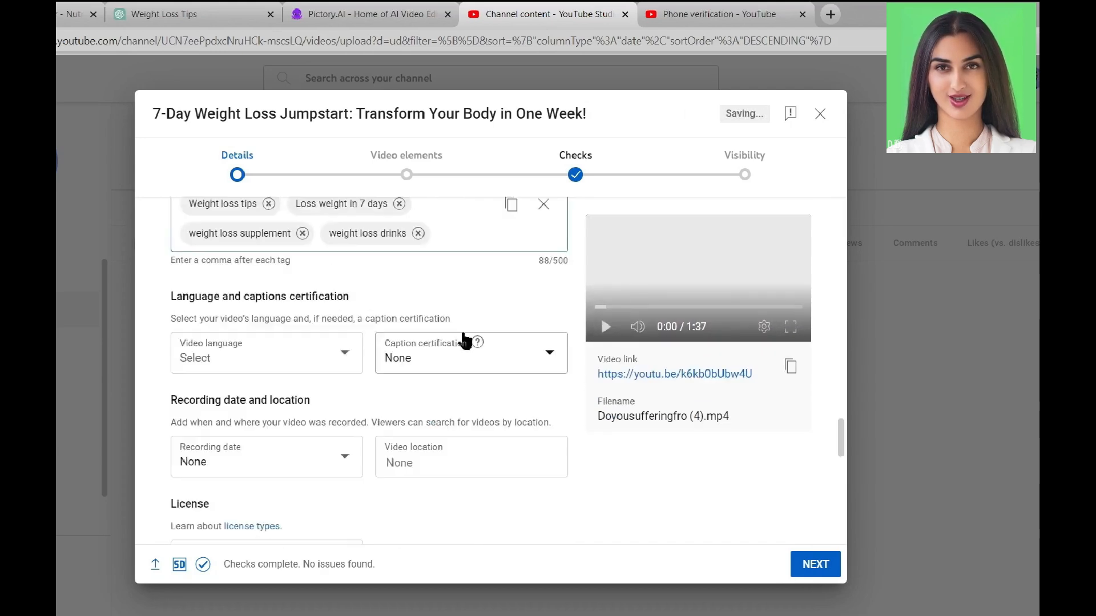
{"action": "left_click", "coordinate": [816, 565]}
{"action": "left_click", "coordinate": [816, 565]}
{"action": "left_click", "coordinate": [816, 565]}
{"action": "left_click", "coordinate": [217, 405]}
{"action": "left_click", "coordinate": [811, 565]}
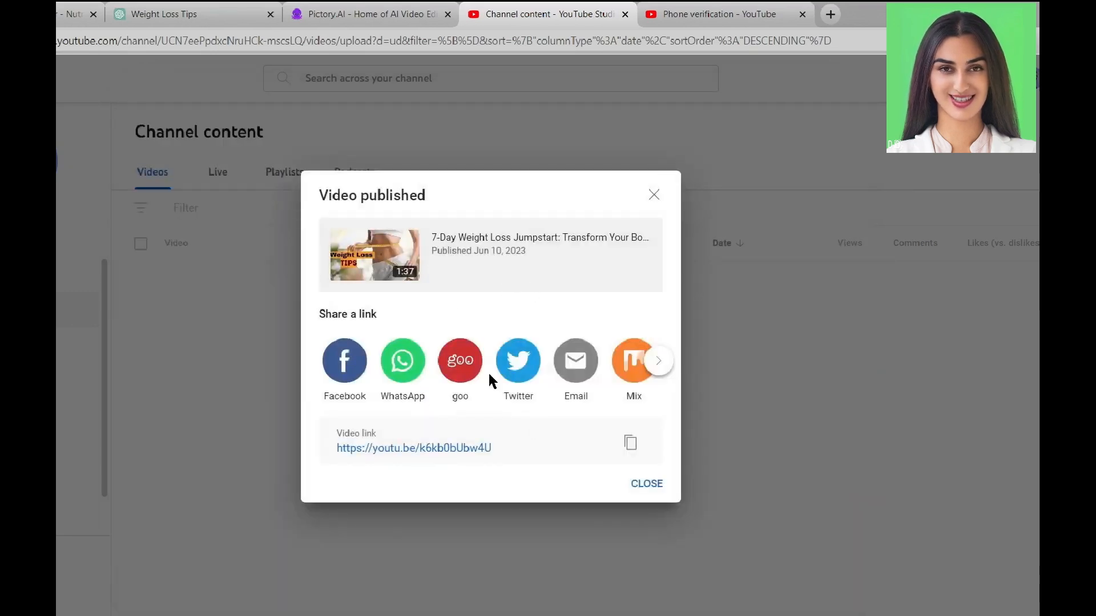
{"action": "left_click", "coordinate": [659, 361]}
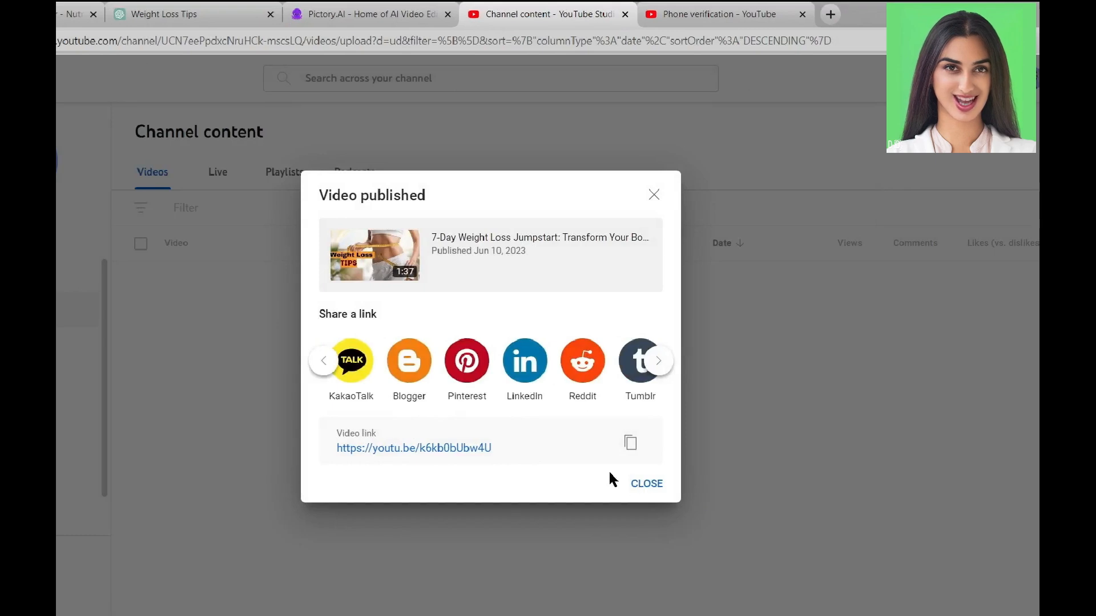
{"action": "left_click", "coordinate": [641, 490]}
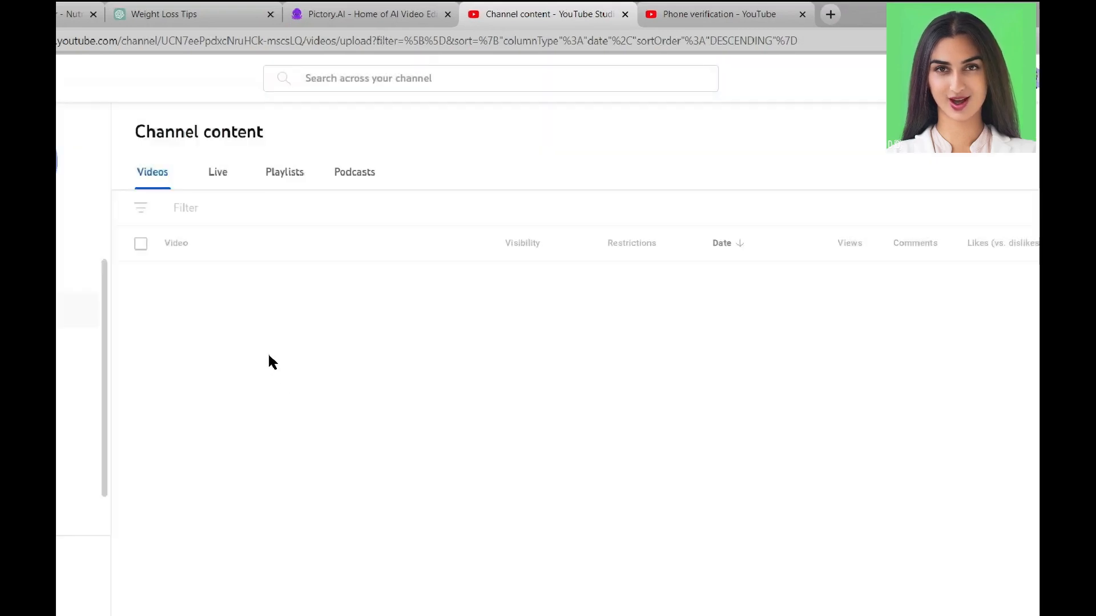